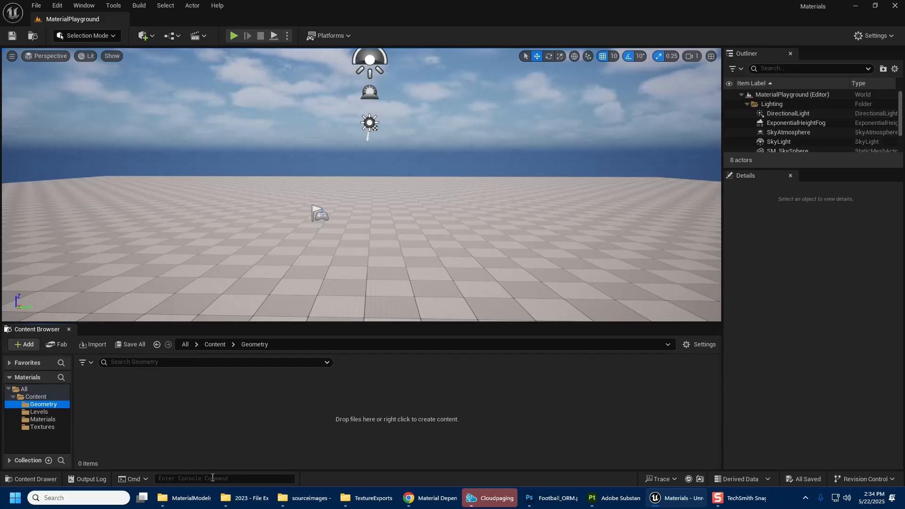
Start importing Can.fbx, FakePlant.fbx and Football.fbx from the MaterialModels folder into the Geometry content folder
click(186, 499)
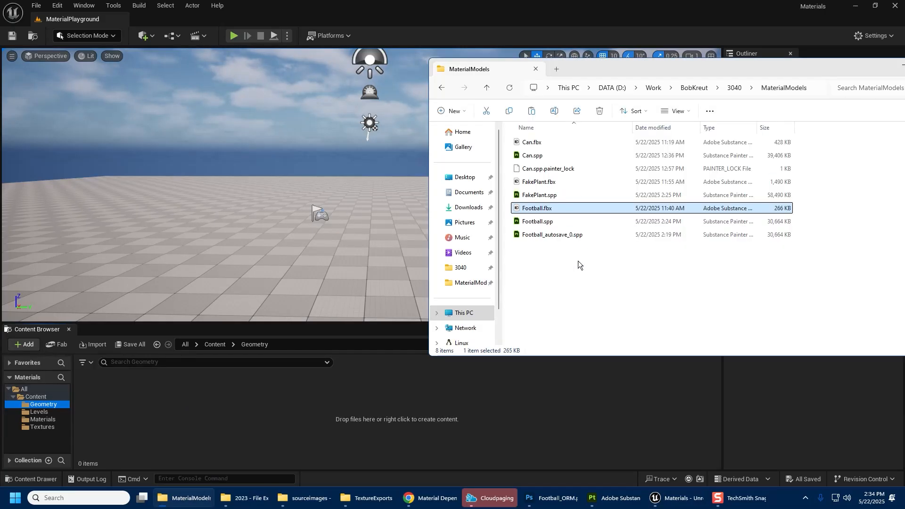
click(532, 142)
ctrl+click(538, 182)
ctrl+click(546, 211)
drag(546, 211, 188, 412)
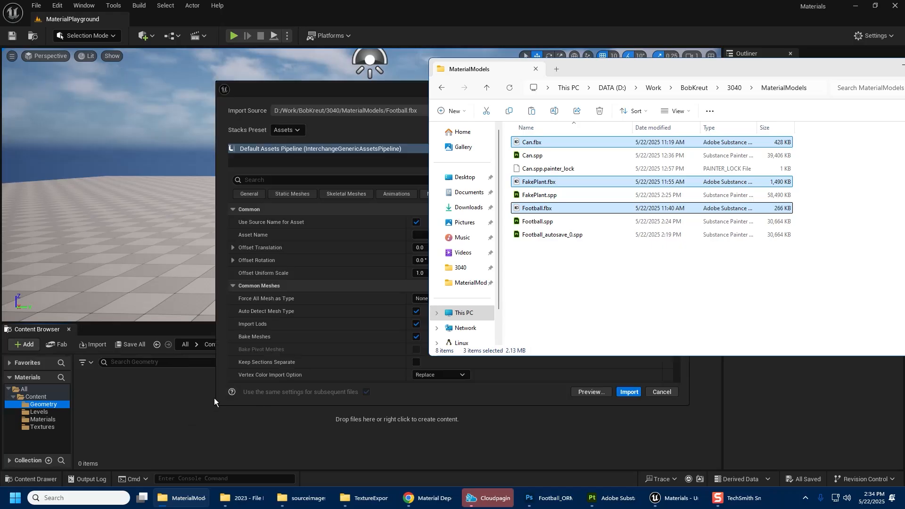
click(380, 402)
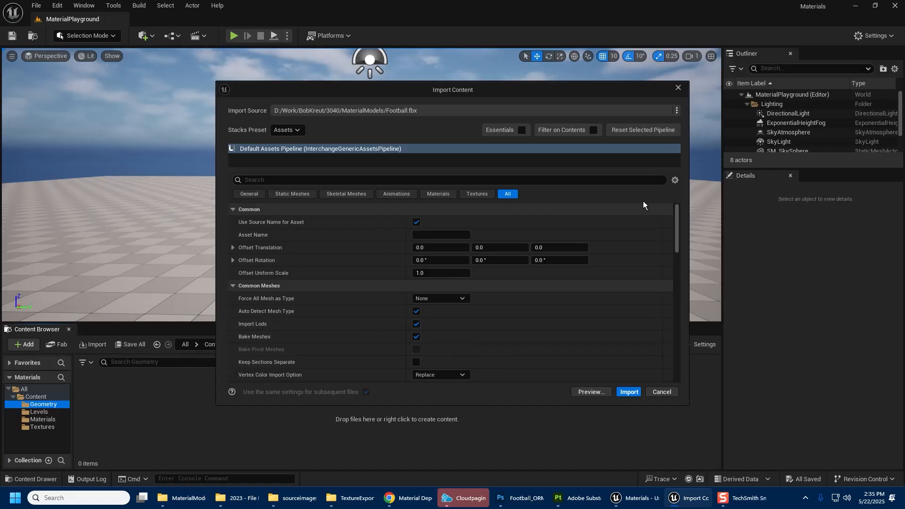
Turn off importing of skeletal meshes in the FBX import settings
drag(680, 228, 686, 263)
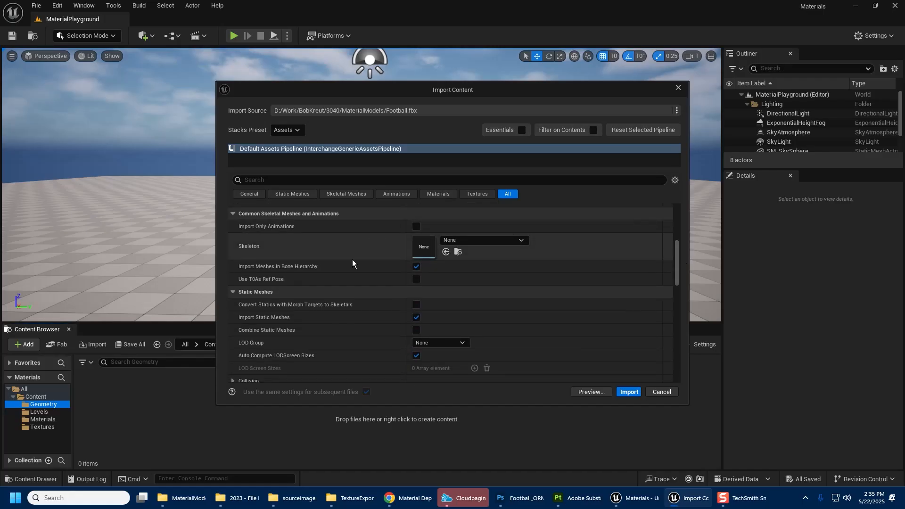
scroll(318, 313, down, 2)
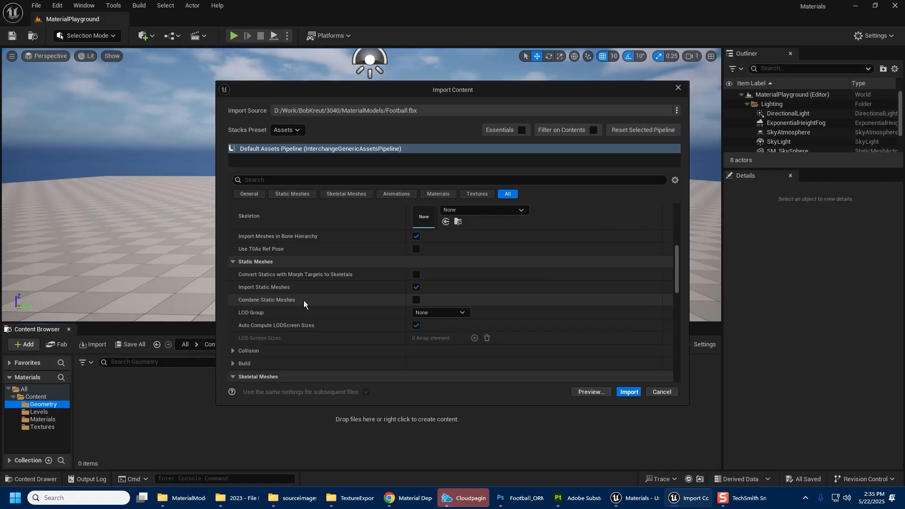
scroll(293, 304, down, 8)
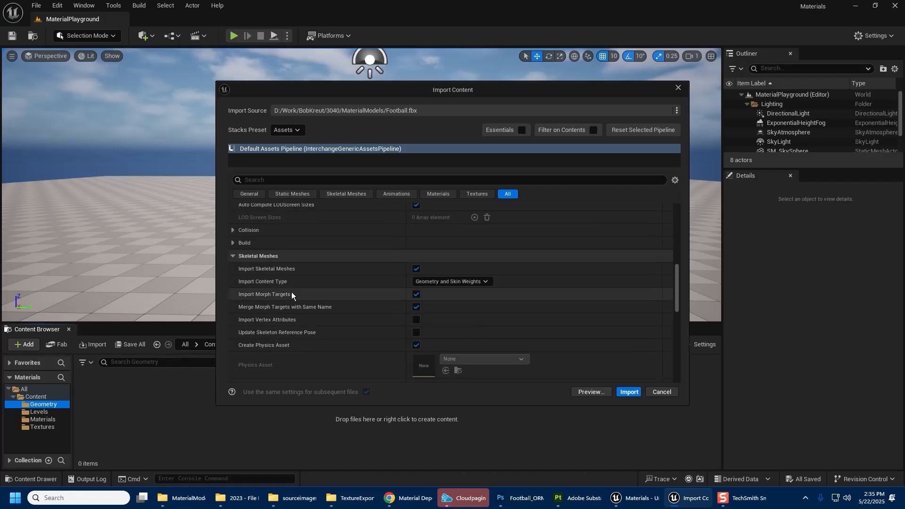
mouse_move(281, 282)
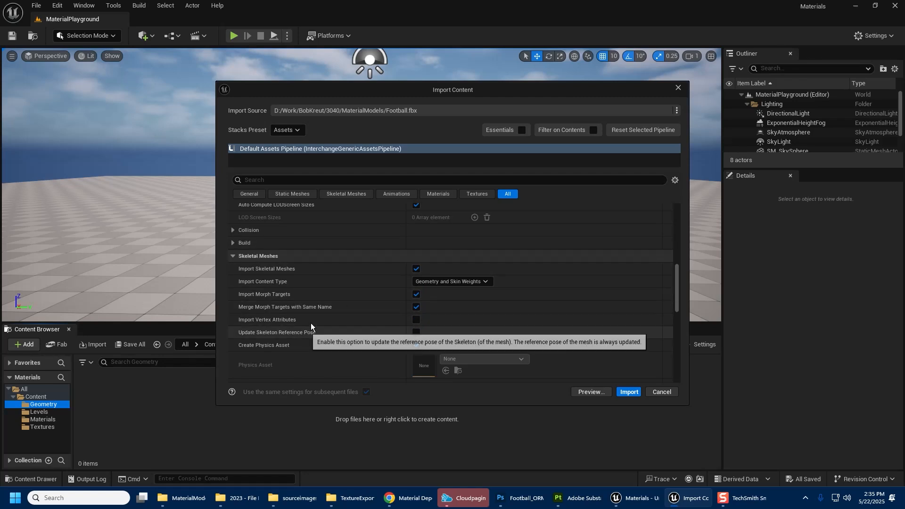
scroll(304, 269, down, 2)
scroll(311, 257, up, 1)
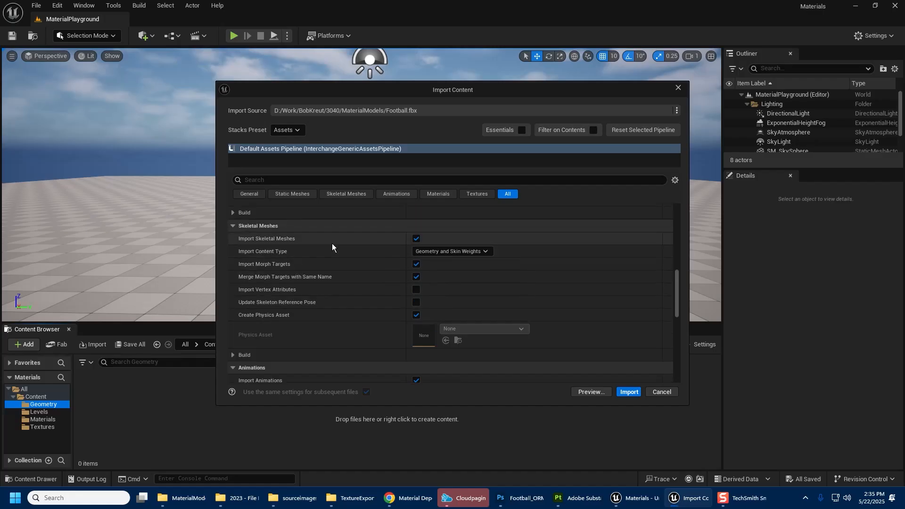
scroll(344, 287, down, 4)
click(416, 275)
Turn off importing of materials and textures in the FBX import settings
scroll(330, 302, down, 5)
click(416, 239)
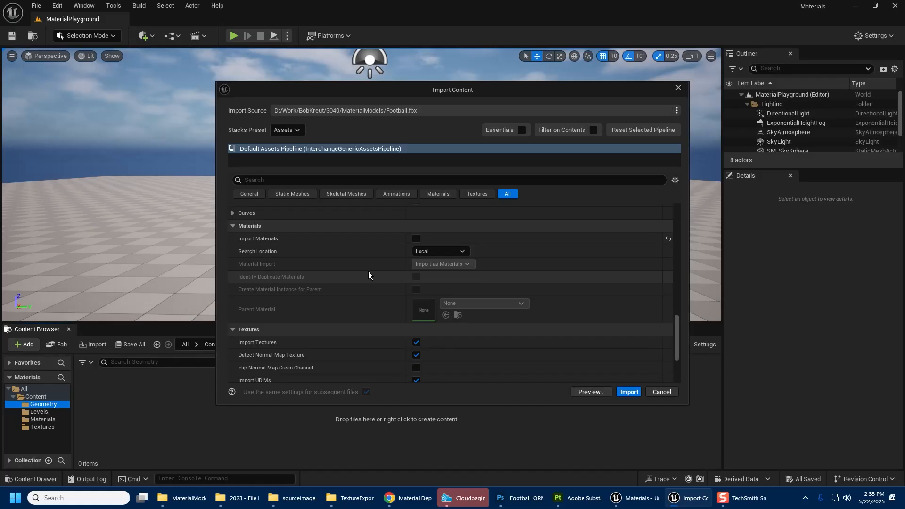
scroll(320, 324, down, 2)
click(416, 282)
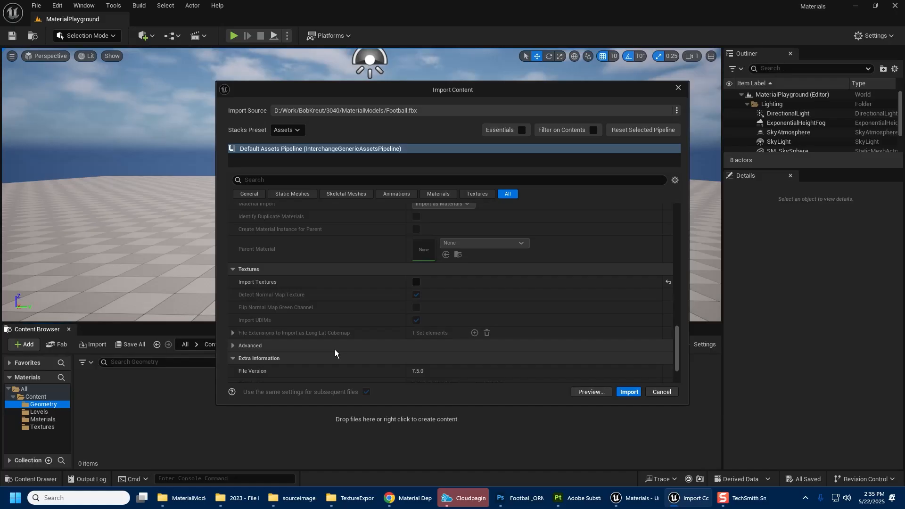
scroll(302, 308, down, 2)
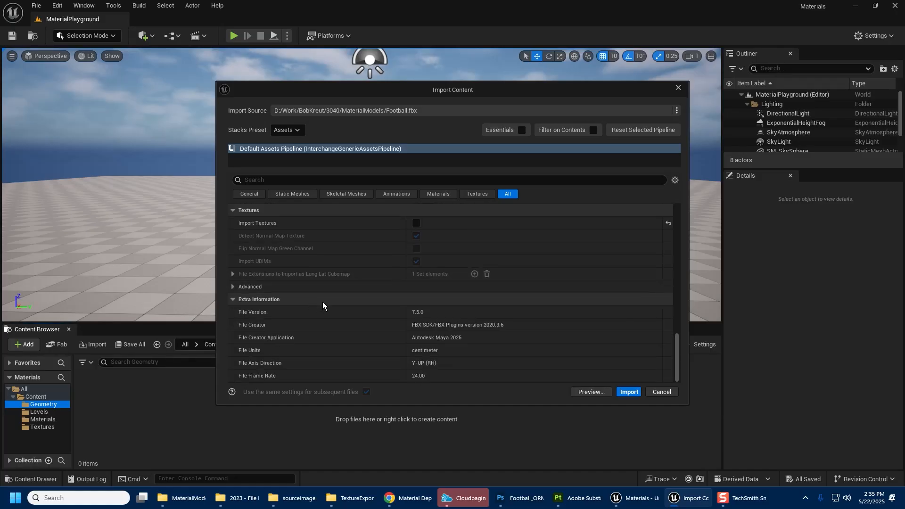
Import the FBX files with static meshes left uncombined and look through the separate parts in the Geometry folder
click(629, 392)
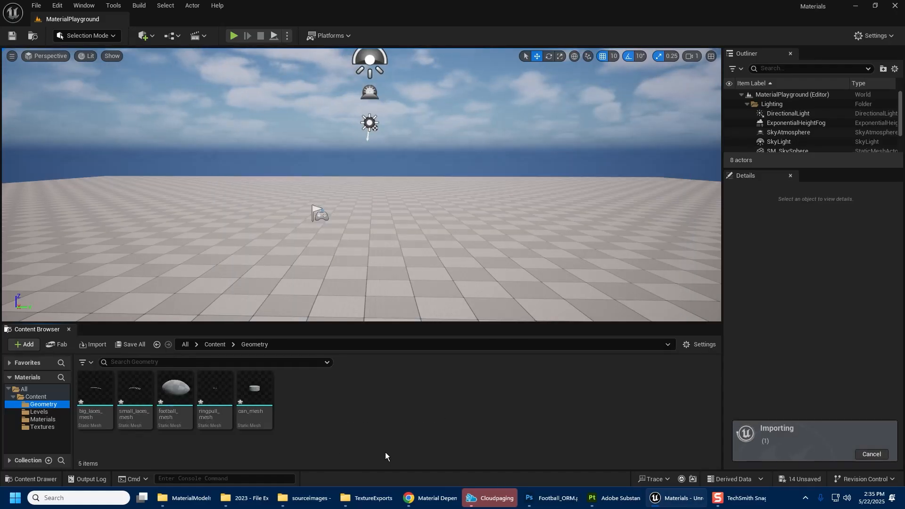
scroll(522, 448, down, 1)
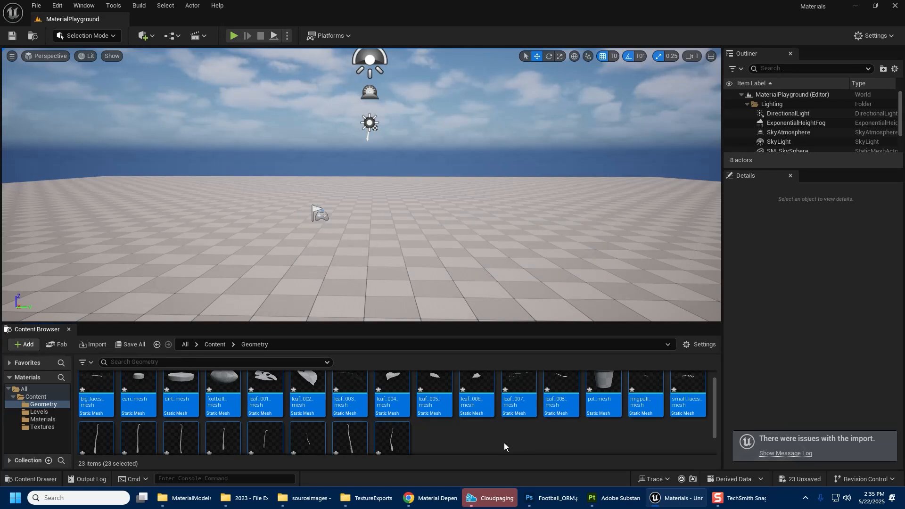
scroll(505, 439, down, 2)
click(378, 421)
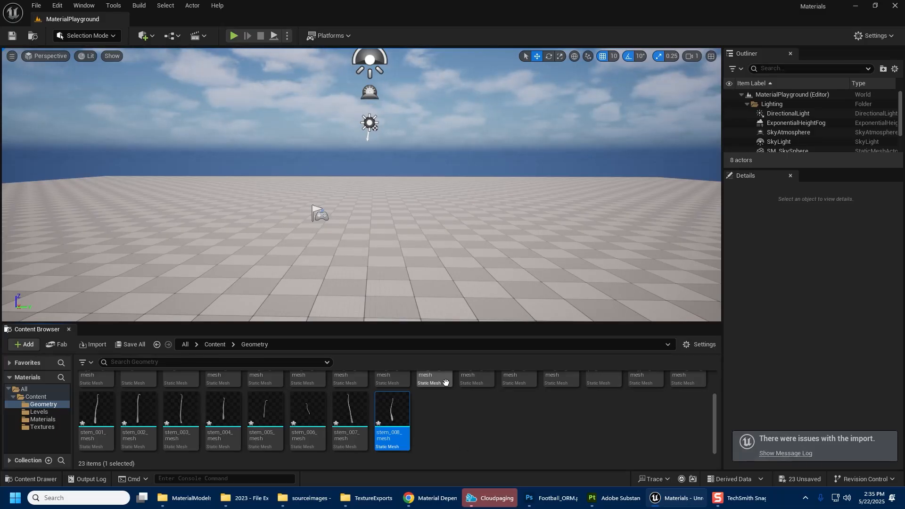
Delete all the imported static meshes from the Geometry folder
scroll(451, 448, up, 3)
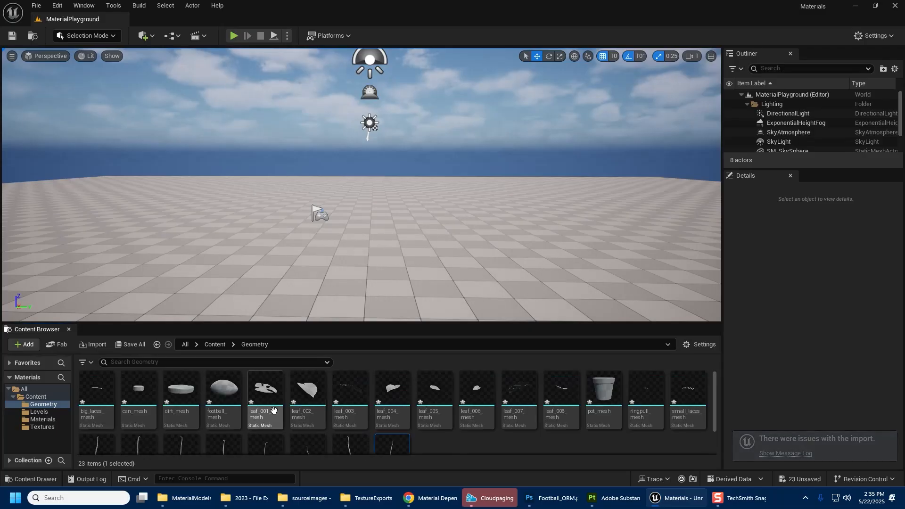
key(ctrl+a)
key(Delete)
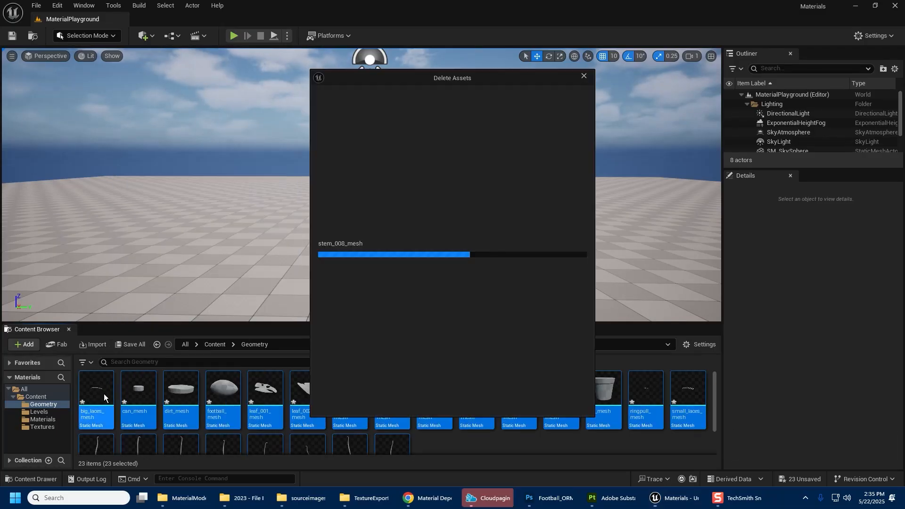
click(340, 400)
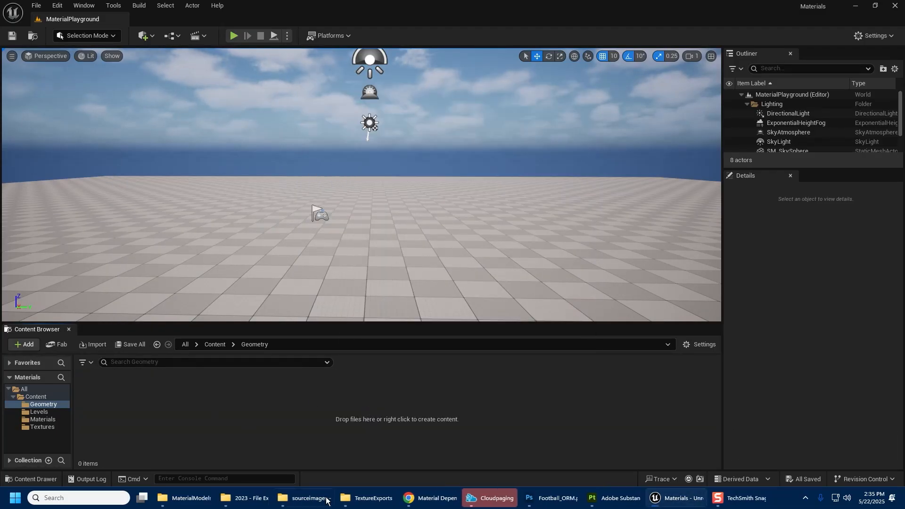
Bring Can.fbx, FakePlant.fbx and Football.fbx from the MaterialModels folder into the Geometry folder again to reopen the import settings
click(197, 500)
click(307, 501)
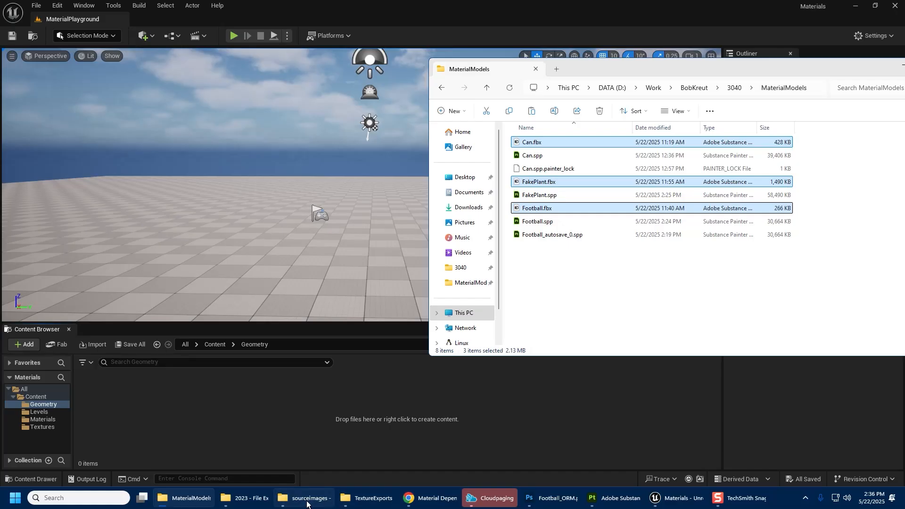
click(184, 498)
drag(548, 211, 152, 403)
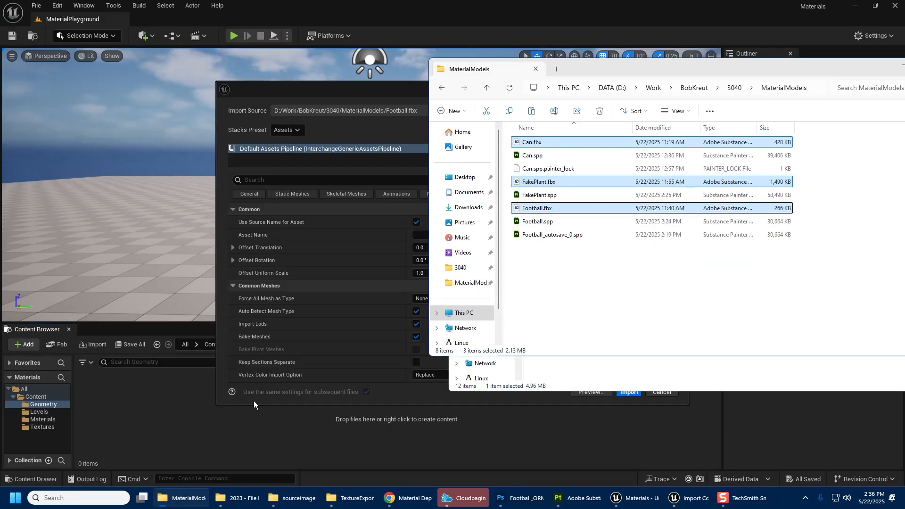
click(437, 348)
Enable Combine Static Meshes and import the can, plant and football as one mesh each
scroll(287, 361, down, 10)
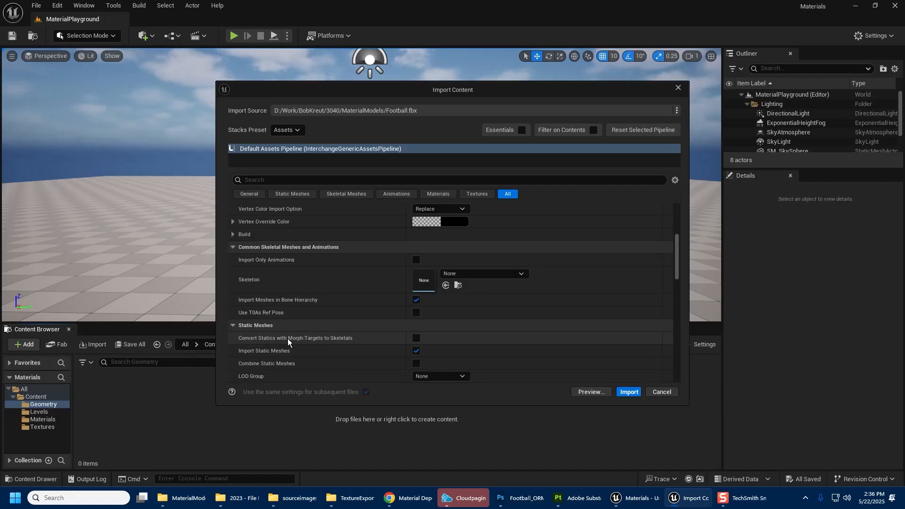
scroll(281, 332, down, 4)
scroll(271, 324, up, 8)
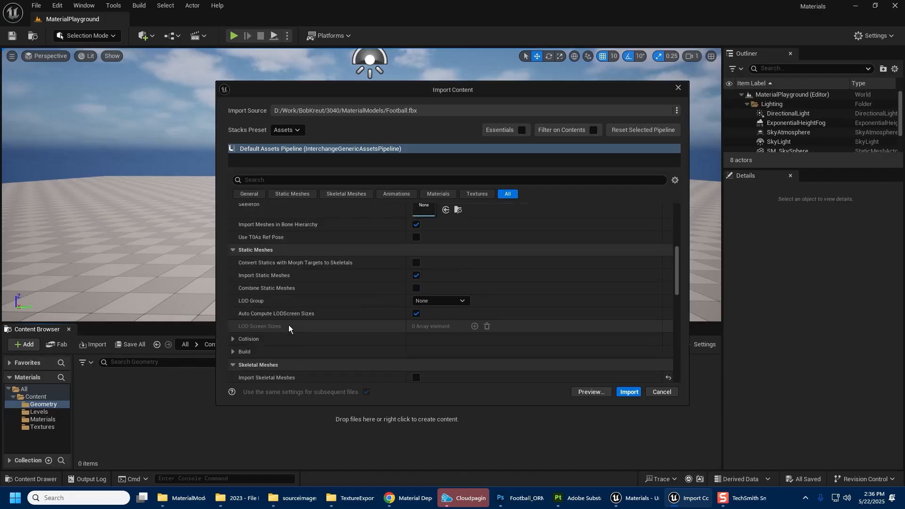
scroll(283, 318, up, 5)
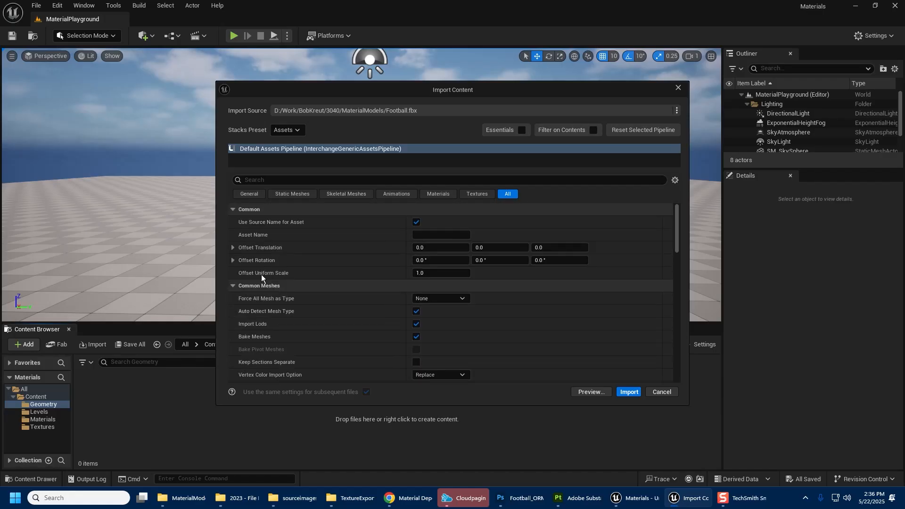
scroll(273, 330, down, 10)
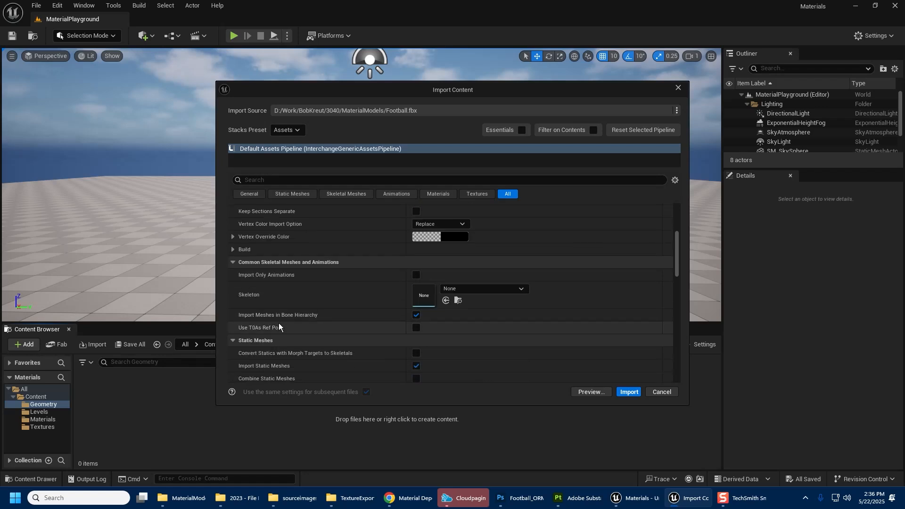
click(415, 318)
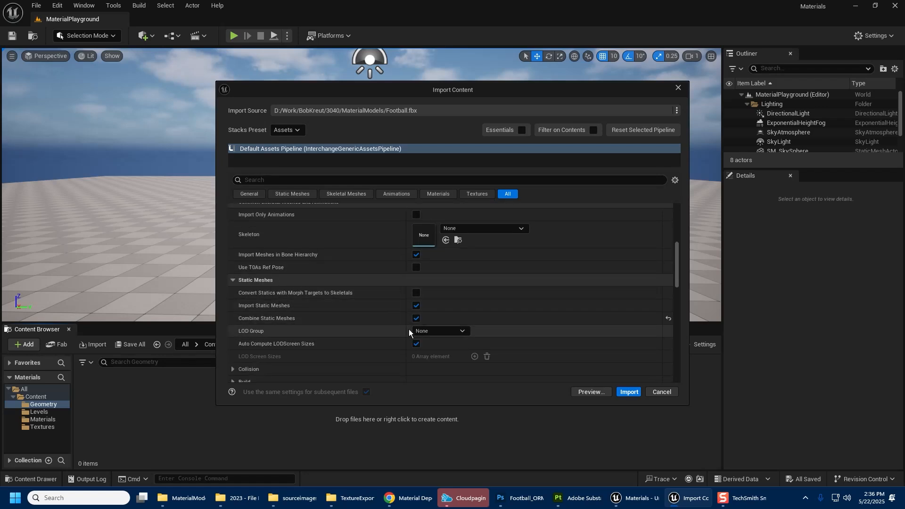
click(637, 392)
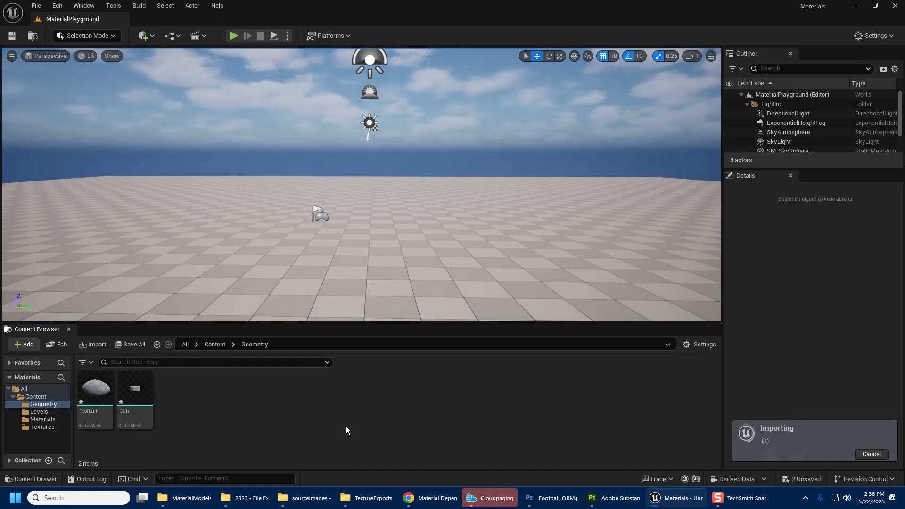
Place the FakePlant mesh in the level and move it along the X axis past the player start
click(219, 435)
click(125, 387)
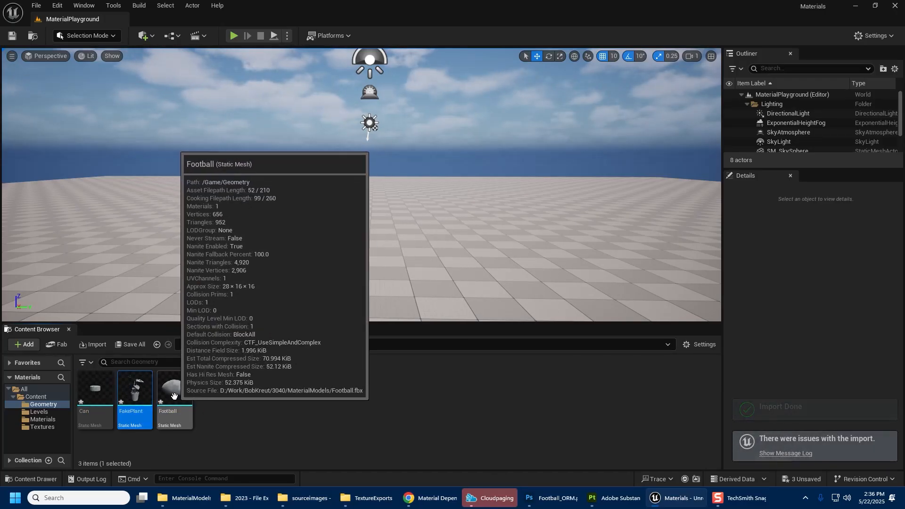
drag(135, 389, 336, 250)
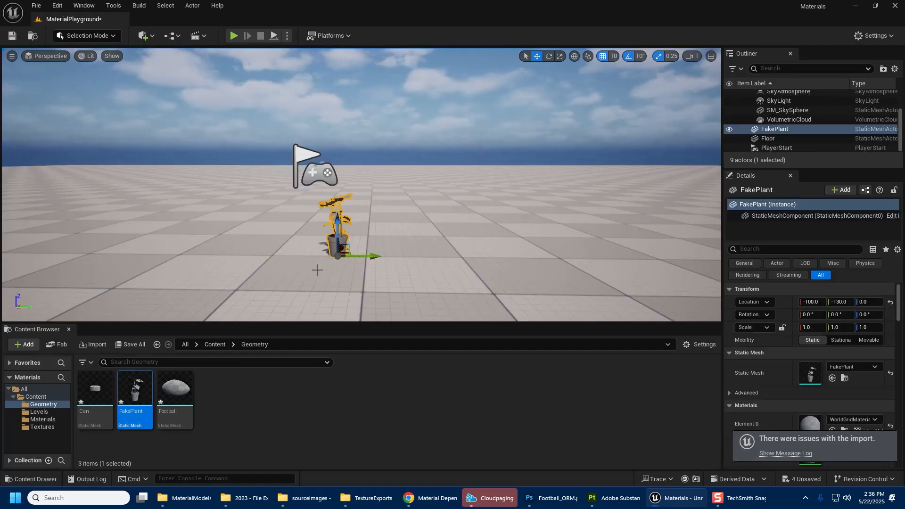
key(f)
scroll(363, 243, down, 3)
key(s)
right_drag(364, 244, 485, 283)
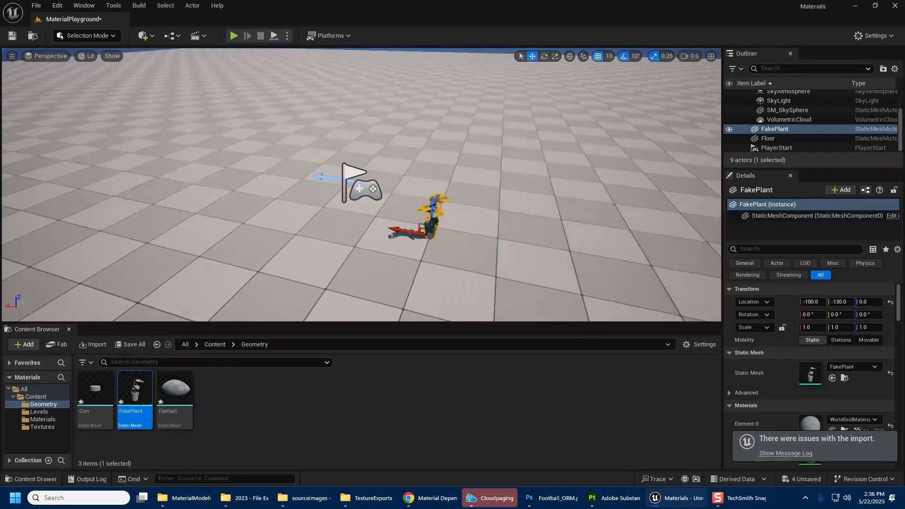
drag(399, 236, 236, 208)
Place the Football mesh on the floor at X 200, Y -160 and the Can mesh near it at X 170, Y -150
drag(175, 389, 241, 207)
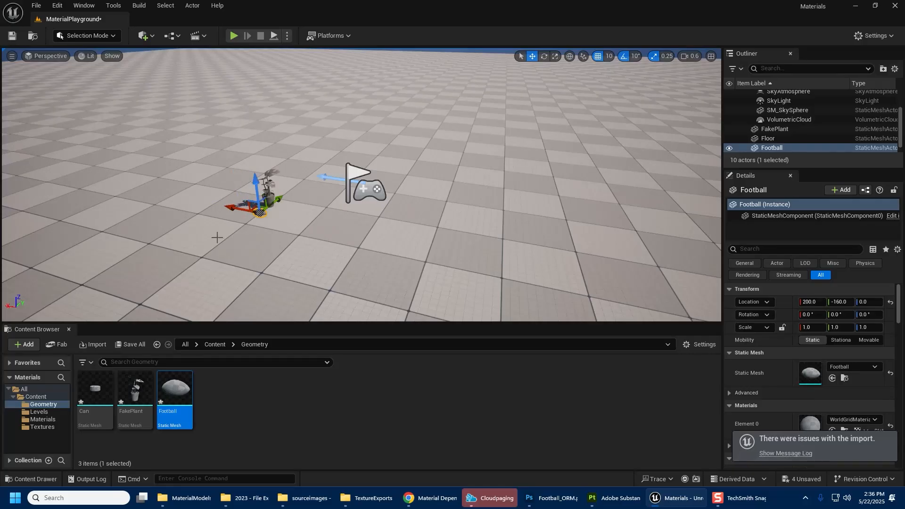
drag(99, 389, 281, 209)
key(f)
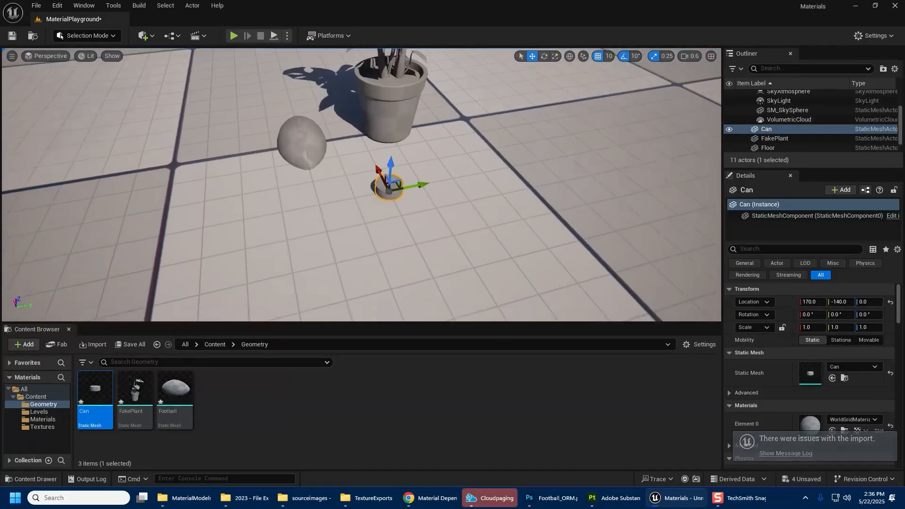
right_drag(349, 184, 361, 184)
drag(362, 181, 298, 187)
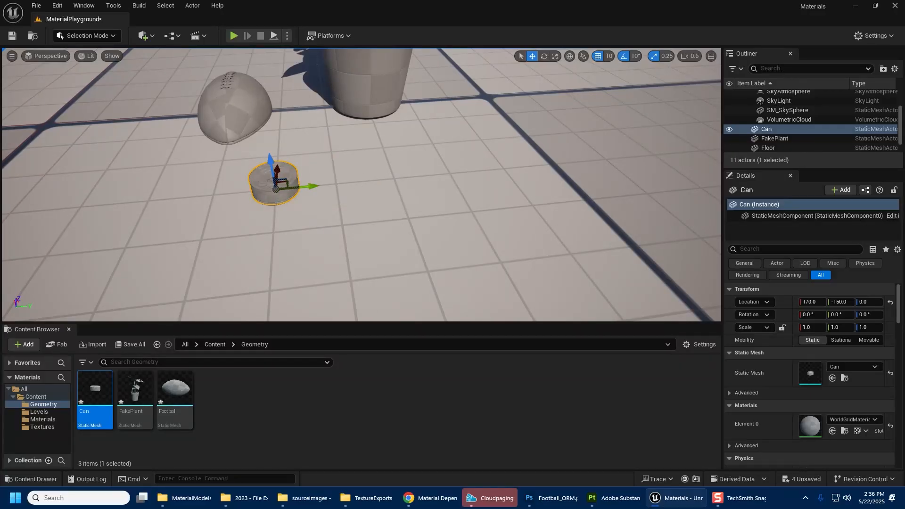
Examine the placed football, can and plant up close and from several angles
right_drag(229, 134, 387, 134)
key(a)
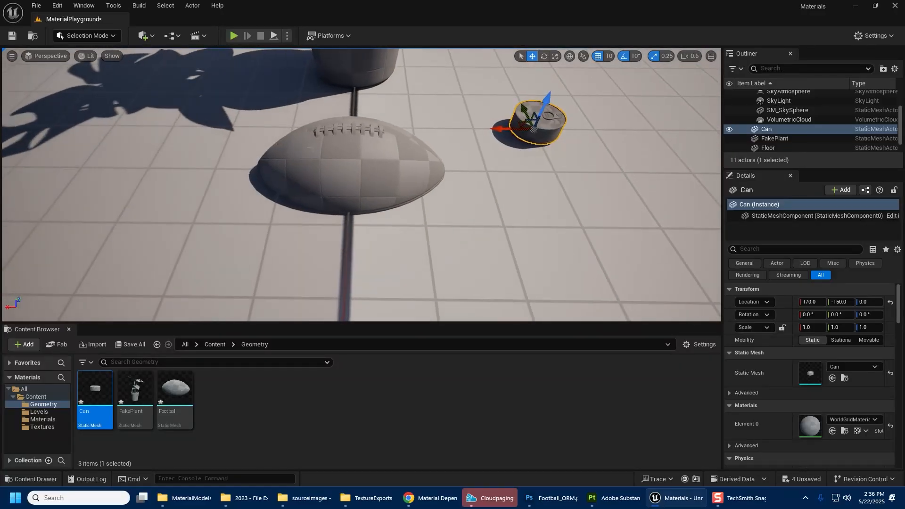
key(s)
right_drag(372, 187, 318, 214)
key(d)
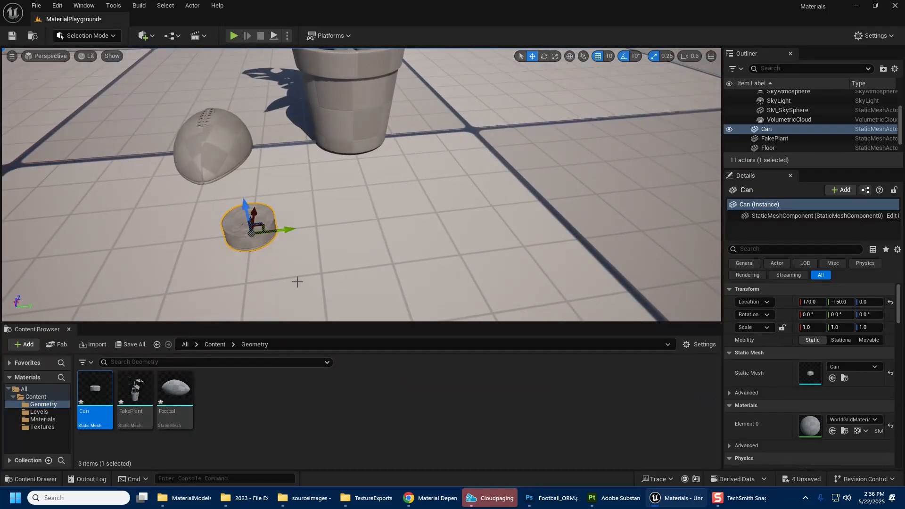
key(s)
right_drag(280, 250, 266, 222)
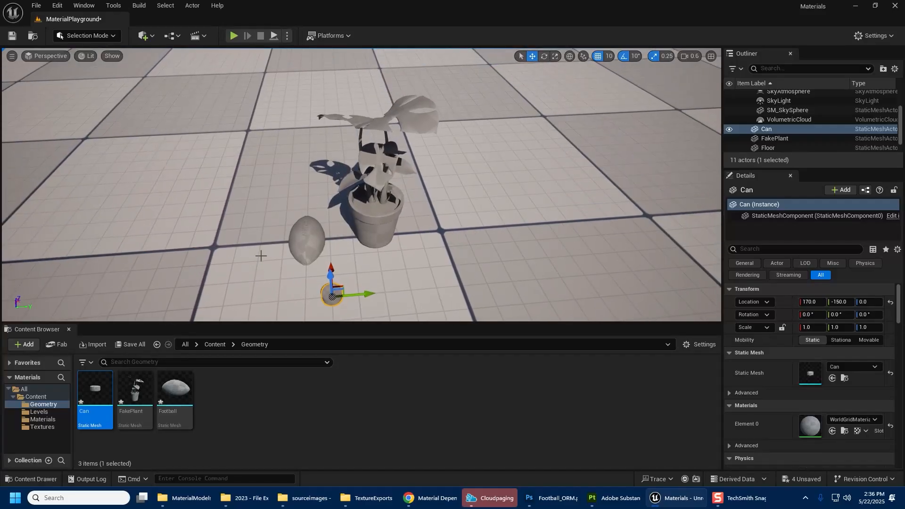
Turn off grid snapping and delete the plant, football and can from the level
click(598, 55)
click(377, 198)
key(Delete)
click(312, 267)
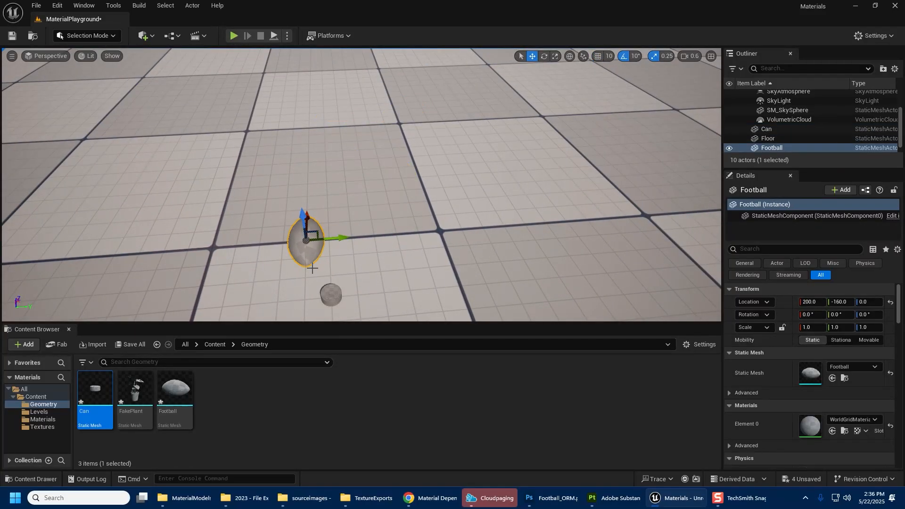
key(Delete)
click(331, 295)
key(Delete)
click(303, 451)
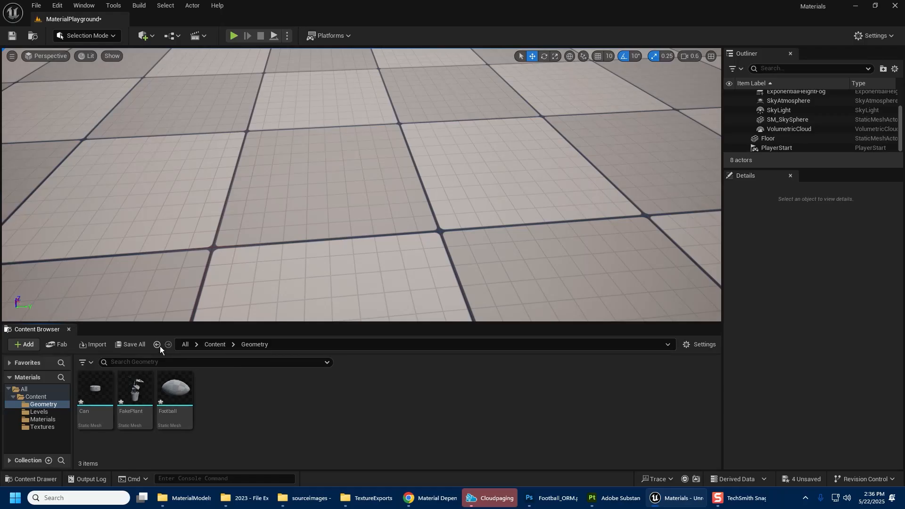
Save the Can, FakePlant and Football meshes together with the MaterialPlayground level
click(141, 345)
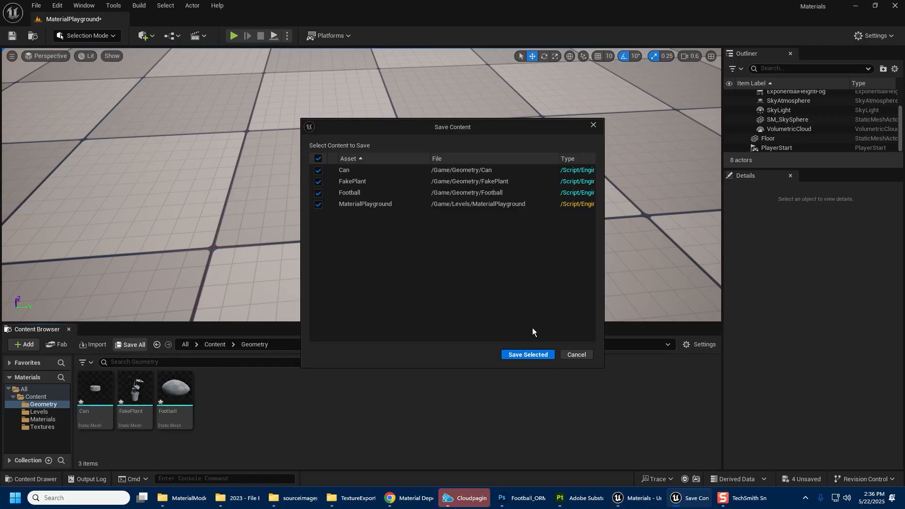
click(530, 355)
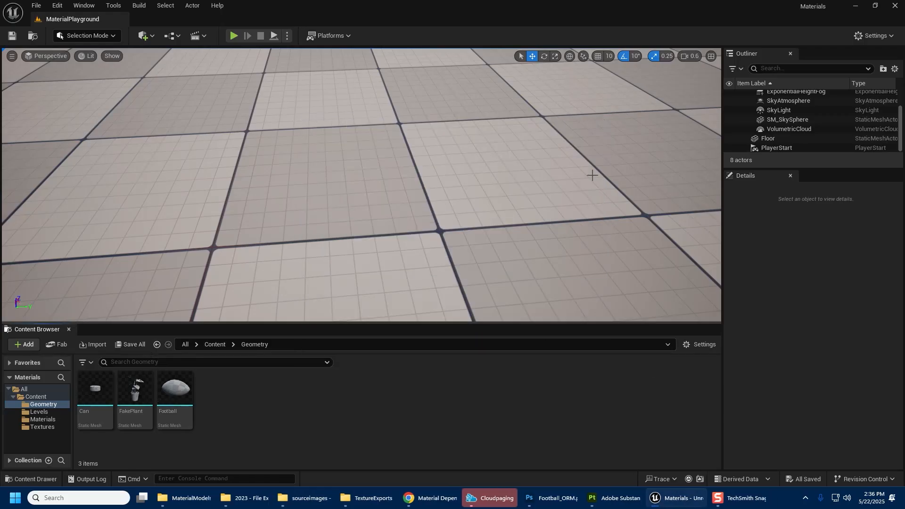
right_drag(474, 195, 482, 150)
key(s)
key(a)
click(222, 431)
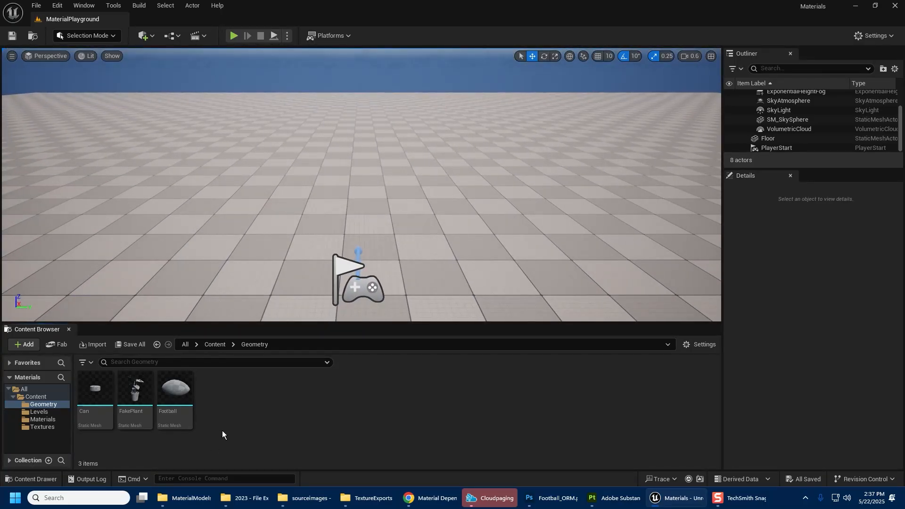
Create a new material in the Materials folder
click(57, 420)
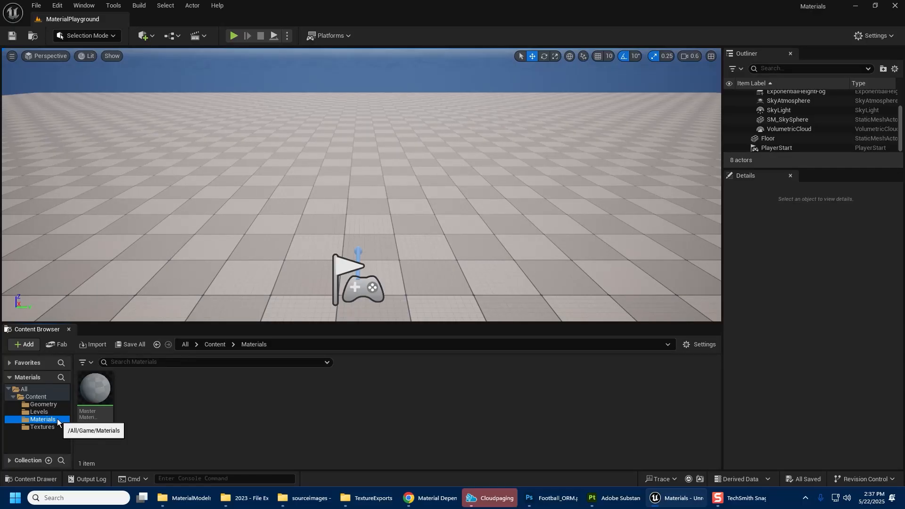
click(165, 412)
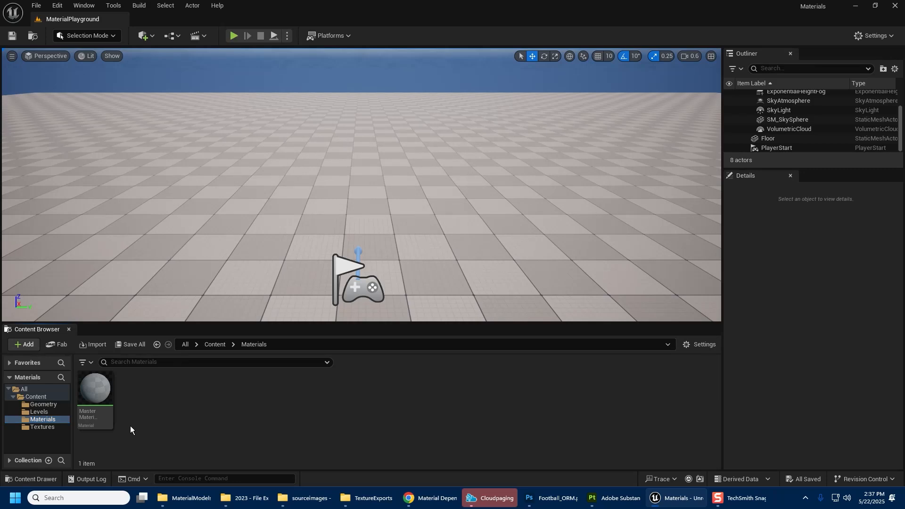
right_click(154, 389)
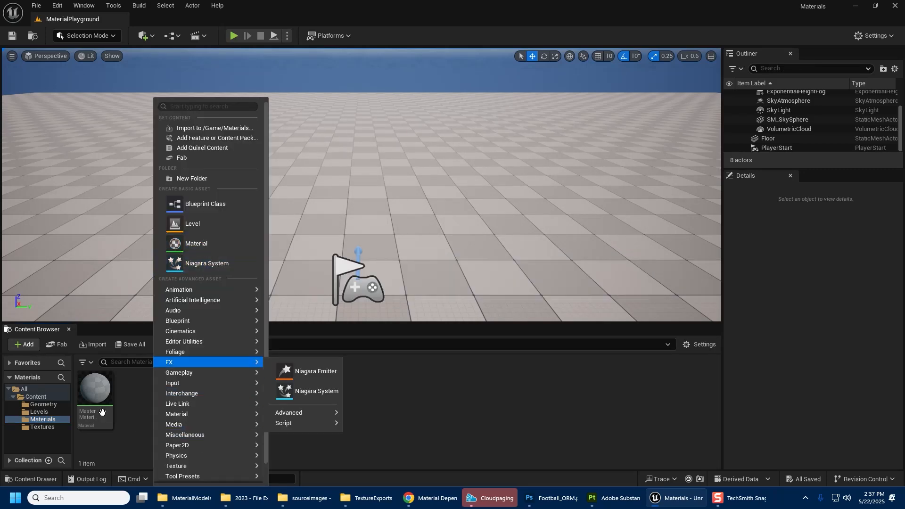
click(193, 248)
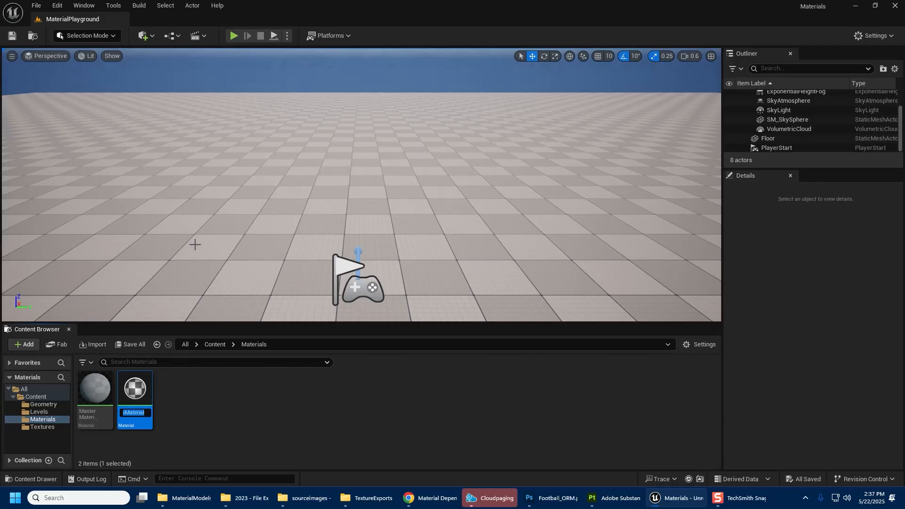
Name the new material _SimpleMaps and save it
text(M_)
key(BackSpace)
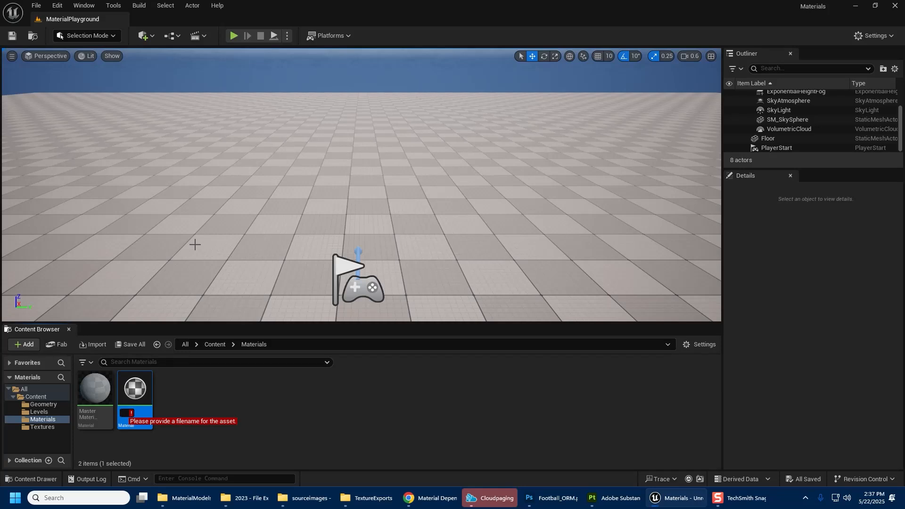
text(M_)
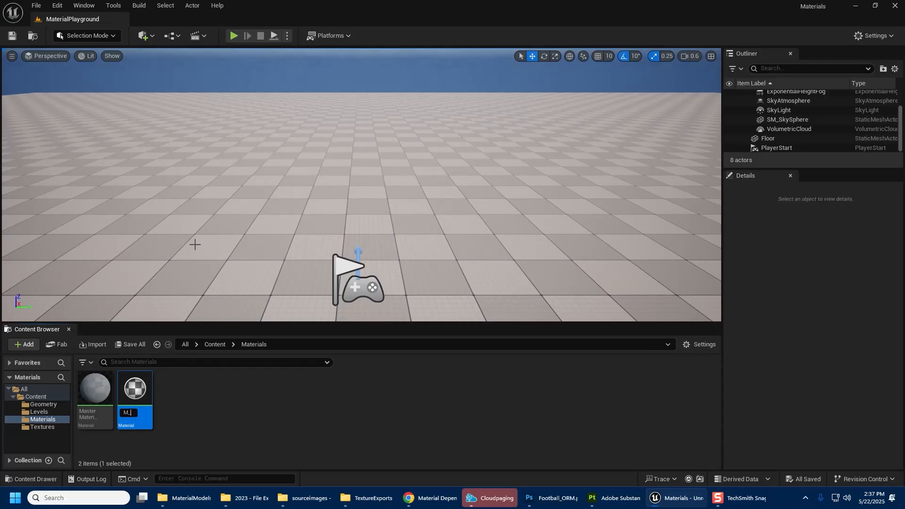
key(BackSpace)
key(BackSpace)
text(_)
text(Simplo)
key(BackSpace)
text(e)
key(Return)
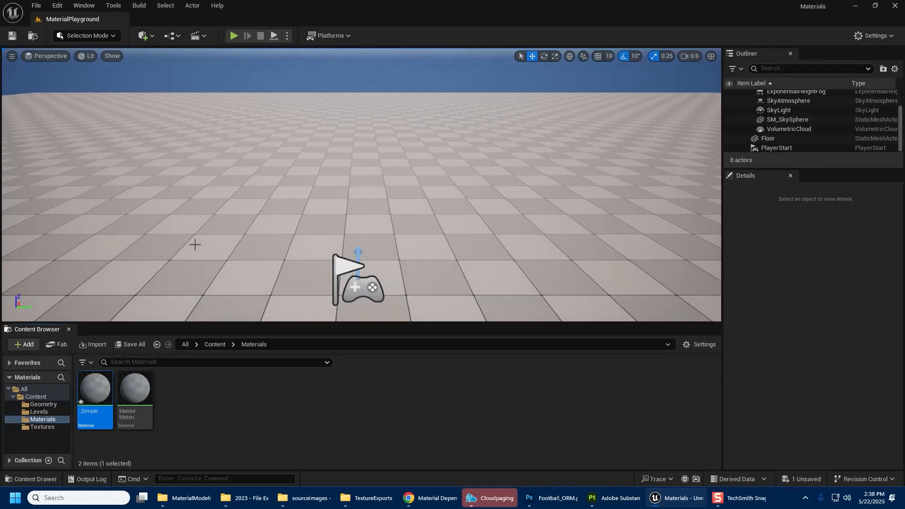
key(F2)
key(End)
text(Maps)
key(Return)
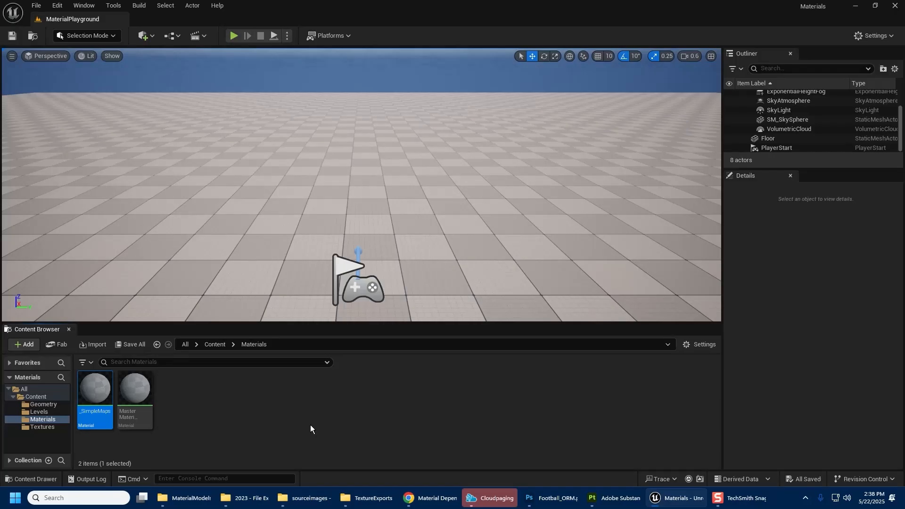
Open the _SimpleMaps material for editing and dock its editor next to the MaterialPlayground level
click(208, 415)
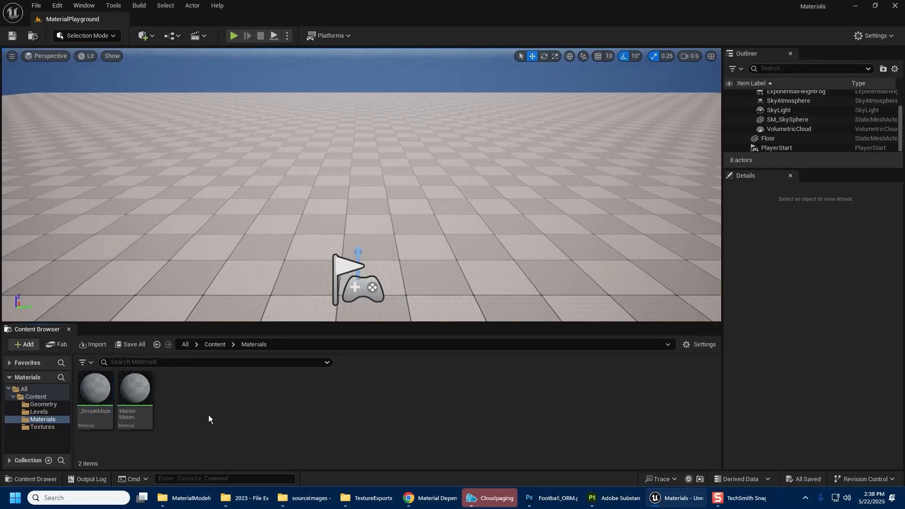
double_click(95, 391)
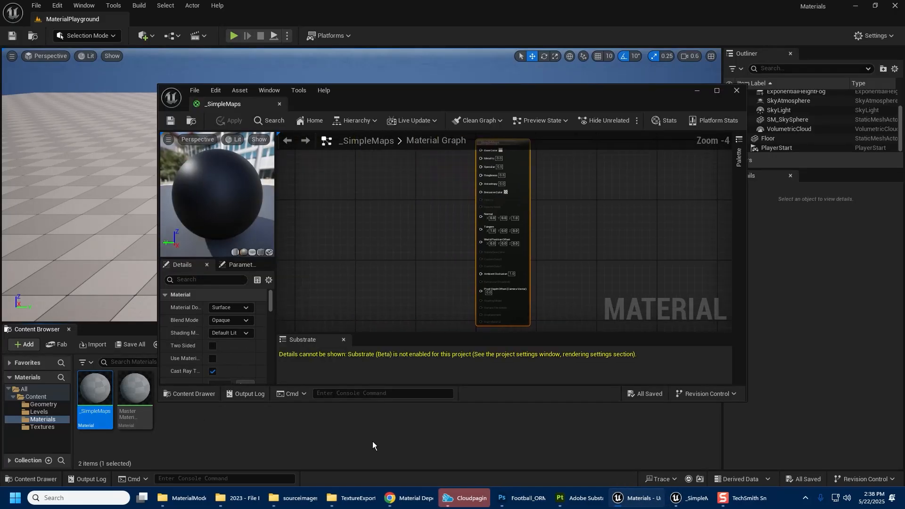
drag(217, 108, 150, 23)
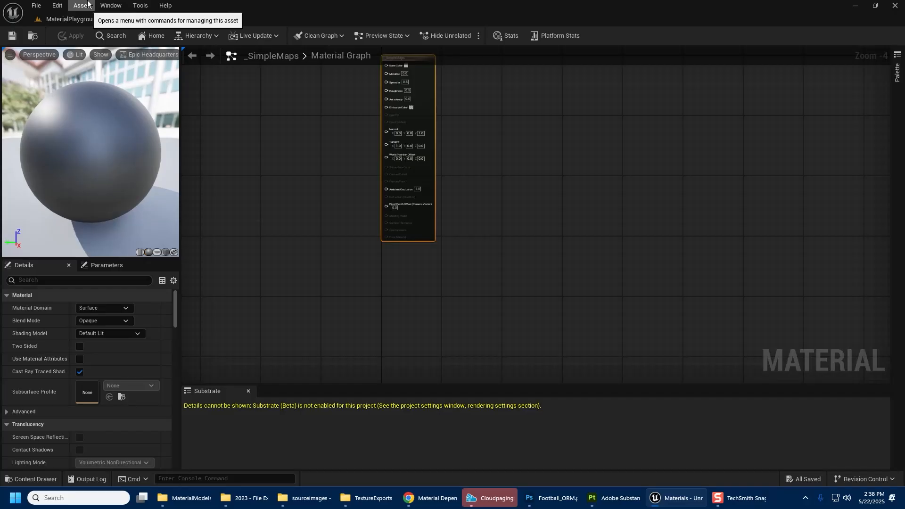
Add Content Browser 2 to the material editor, dock it beside the preview, and narrow both so the graph gets more room
click(110, 5)
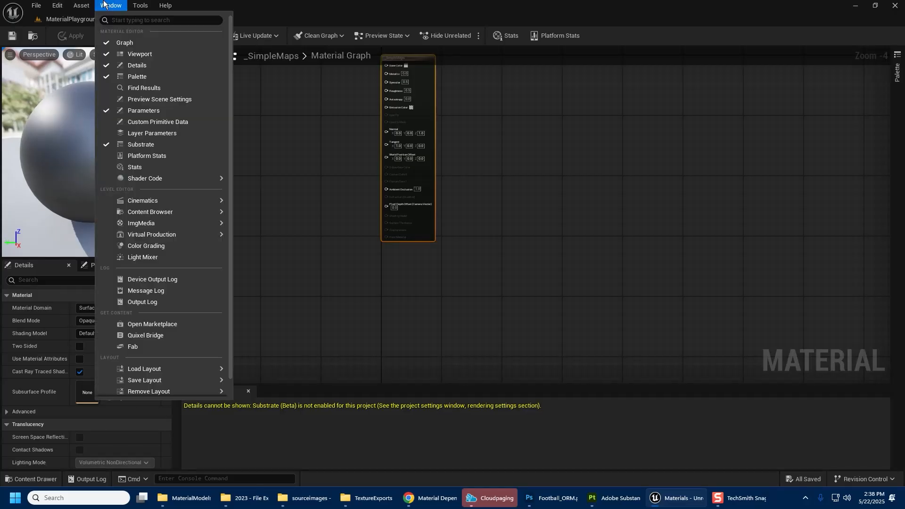
mouse_move(161, 211)
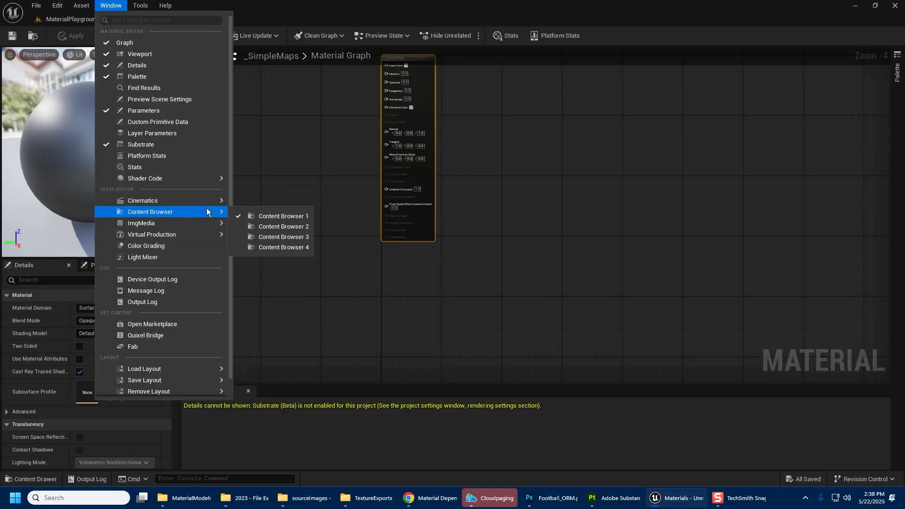
click(288, 228)
drag(270, 109, 5, 168)
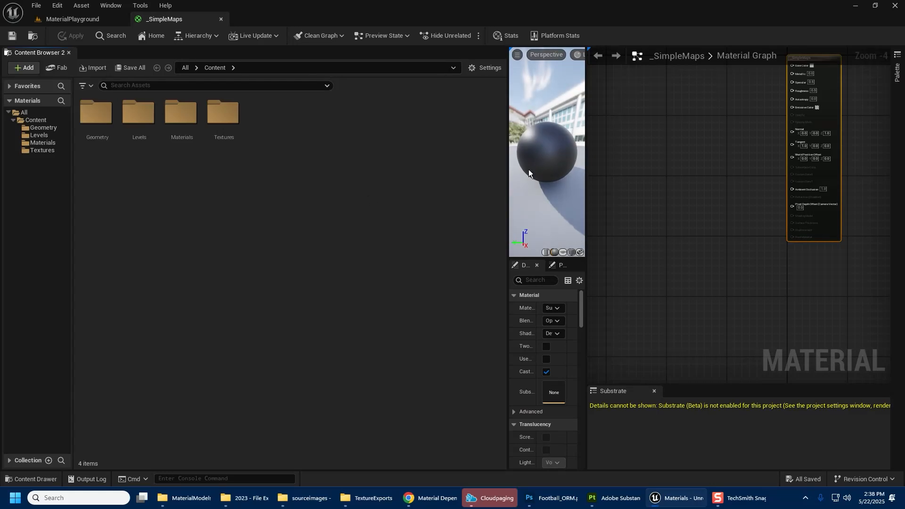
drag(508, 174, 208, 222)
drag(586, 154, 329, 186)
Add the Football_BaseColor, Football_Normal and Football_ORM textures from the Textures folder to the material graph as texture samples
right_drag(447, 196, 541, 270)
scroll(542, 270, up, 3)
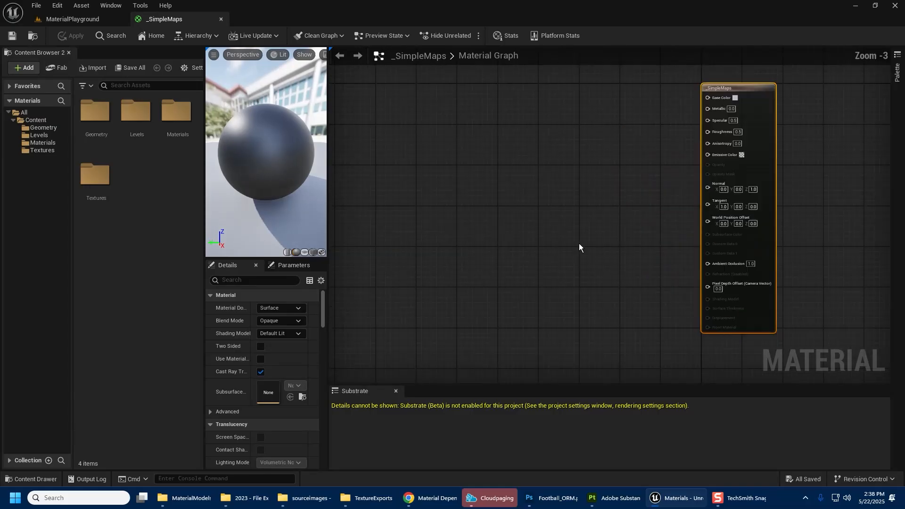
scroll(593, 253, down, 1)
right_drag(568, 243, 582, 262)
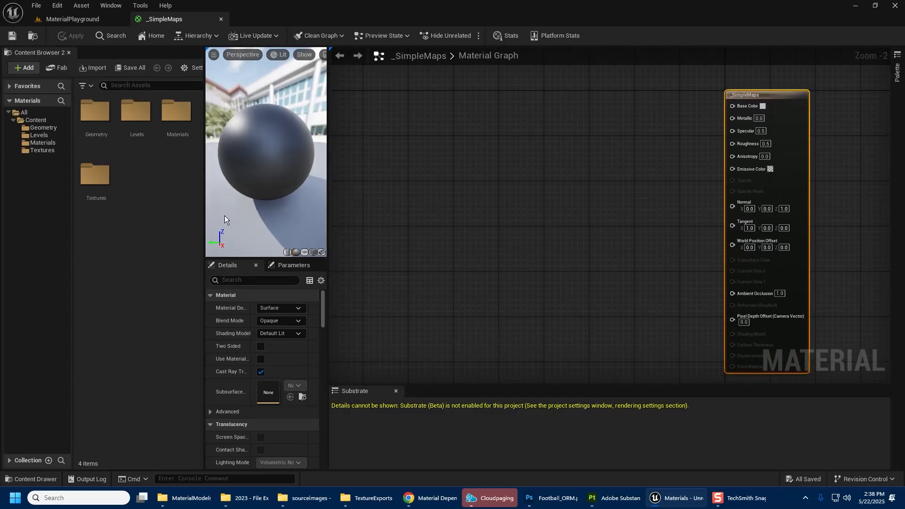
click(95, 188)
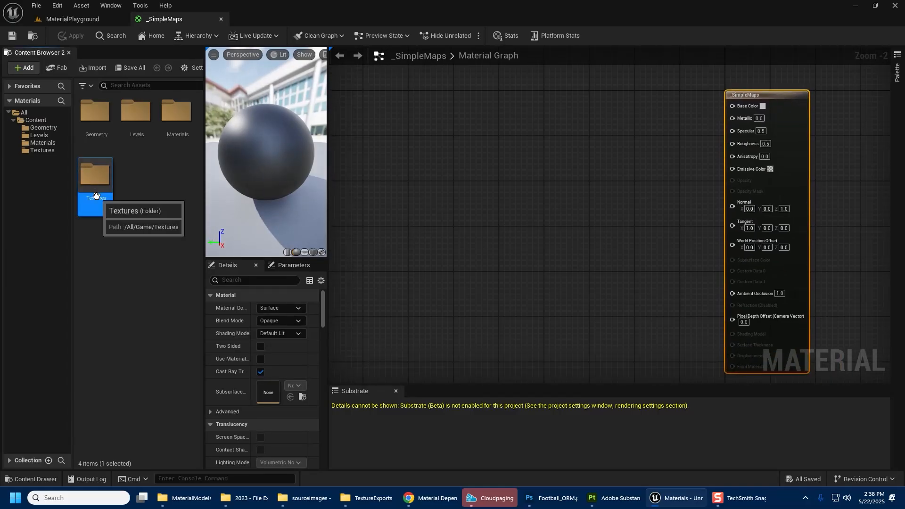
double_click(96, 189)
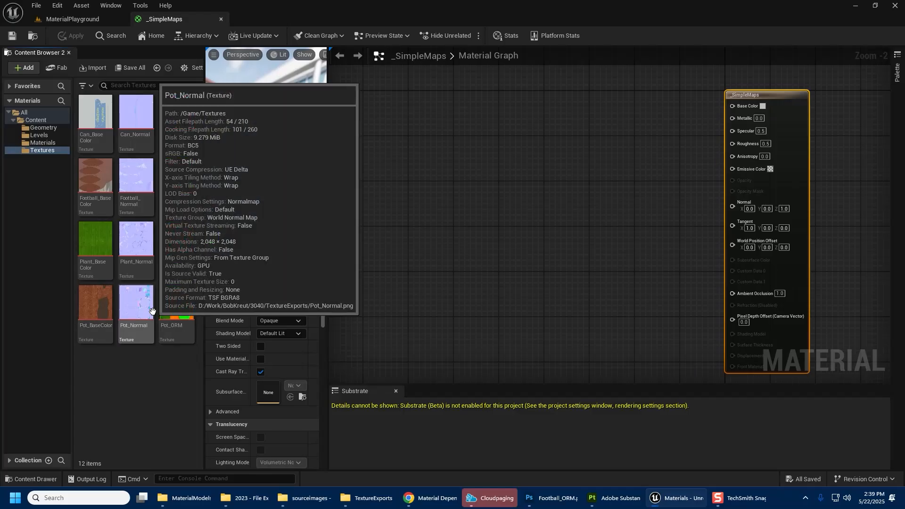
click(96, 184)
shift+click(169, 201)
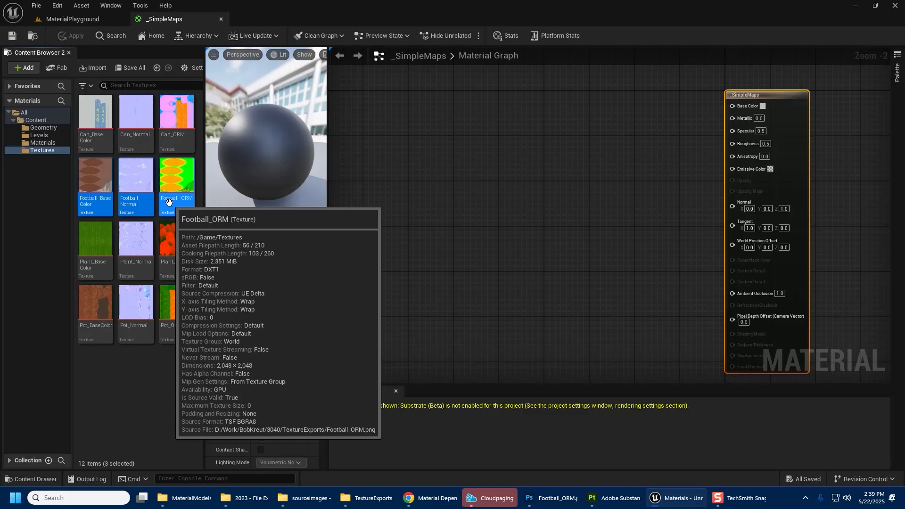
drag(169, 202, 380, 97)
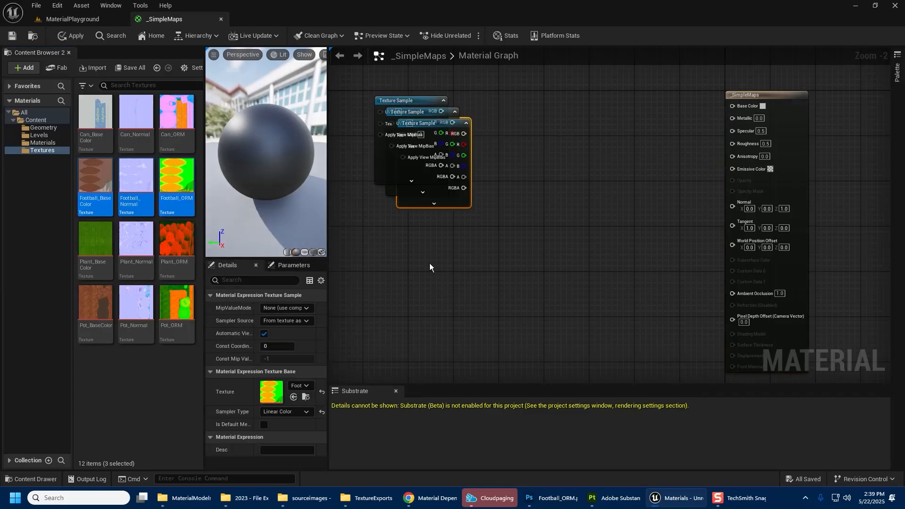
Arrange the texture samples in a column with base color on top, ORM in the middle and normal below
click(452, 259)
drag(435, 123, 452, 84)
drag(394, 178, 399, 321)
right_drag(408, 241, 402, 310)
drag(416, 168, 430, 90)
click(425, 133)
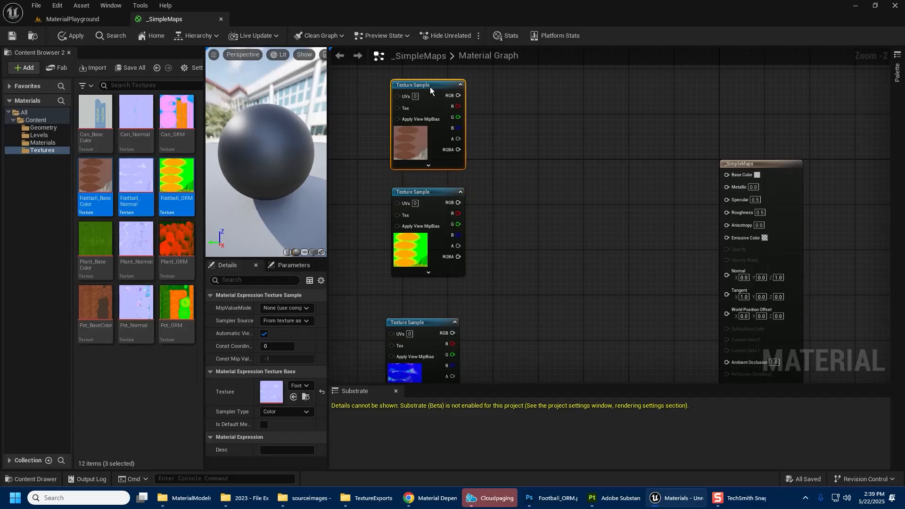
drag(423, 326, 428, 303)
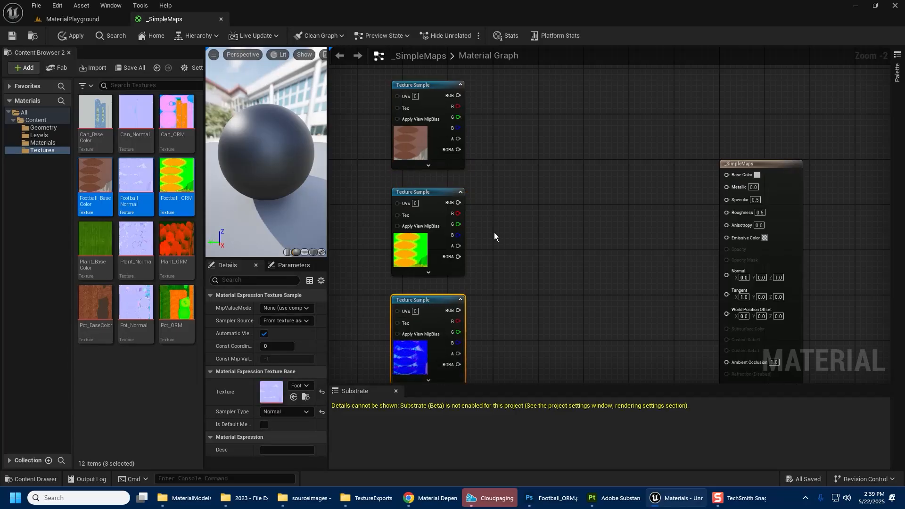
right_drag(494, 233, 489, 209)
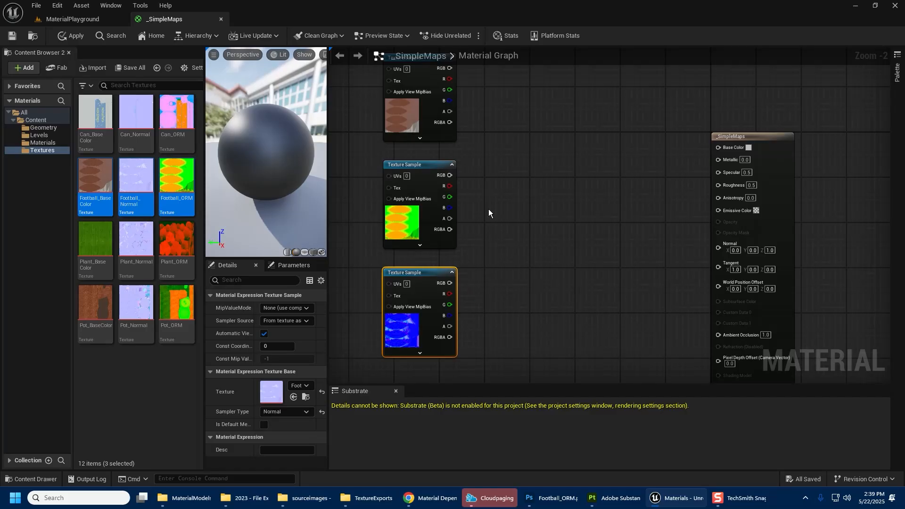
Move the _SimpleMaps output node closer to the samples and connect the football base color sample's RGB output to Base Color
right_drag(488, 208, 511, 265)
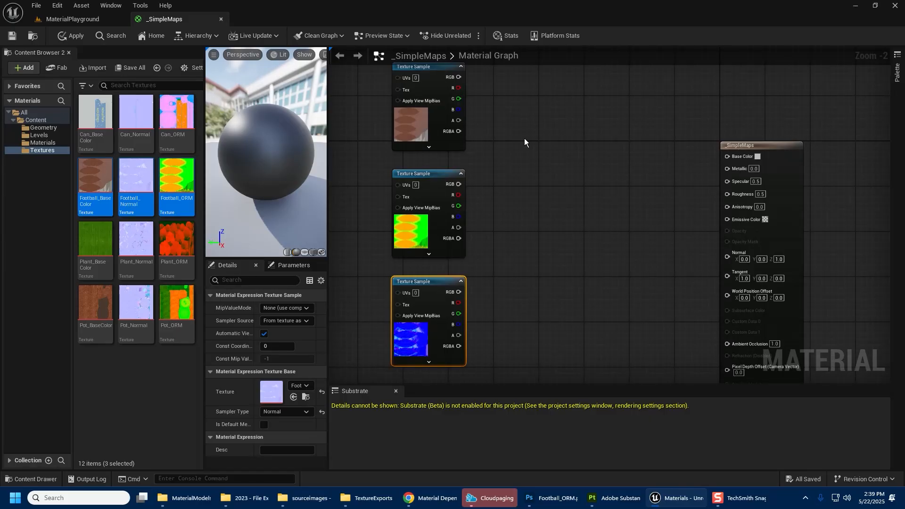
drag(728, 145, 648, 106)
right_drag(495, 131, 474, 142)
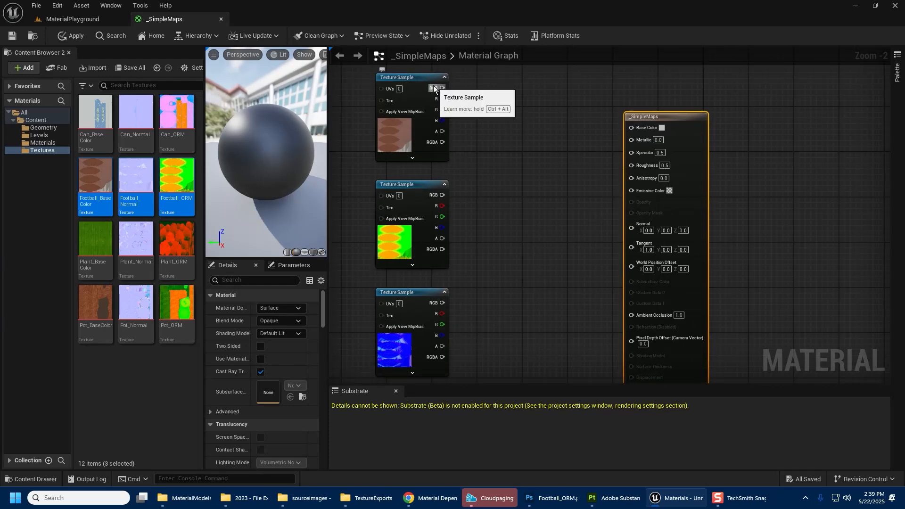
drag(434, 89, 639, 131)
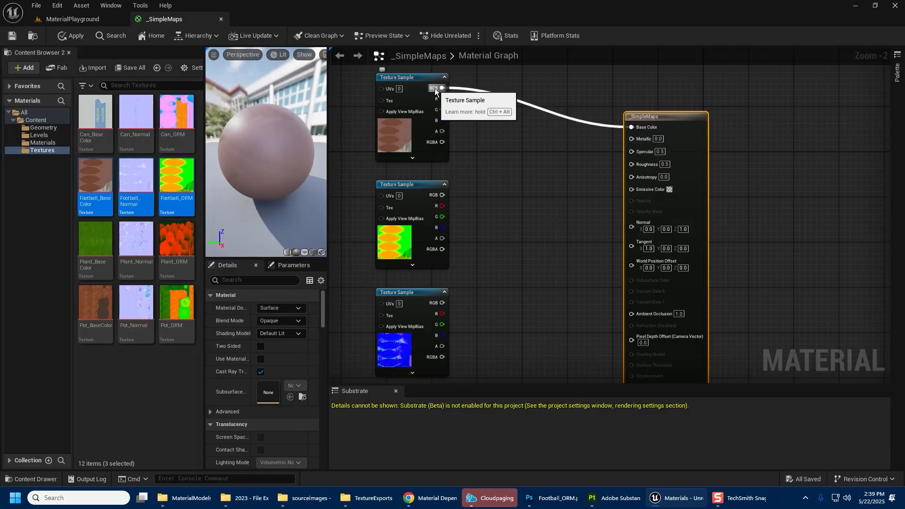
drag(286, 155, 269, 159)
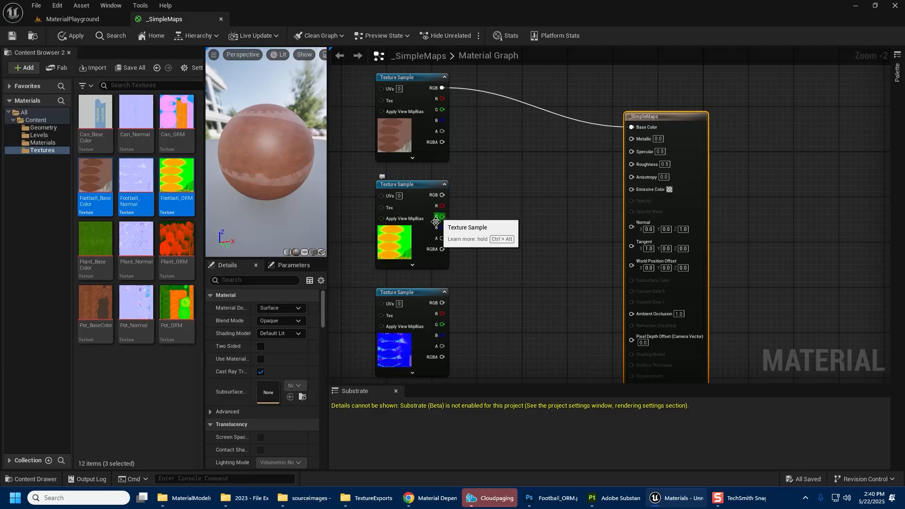
Try the Football_ORM sample's blue channel and its RGB output on Metallic, and break the Metallic connection
drag(441, 227, 631, 138)
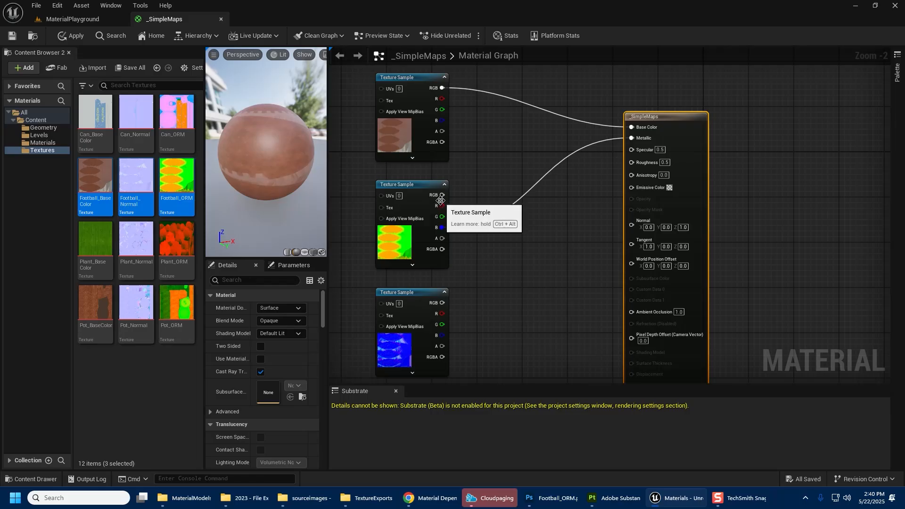
drag(442, 195, 633, 138)
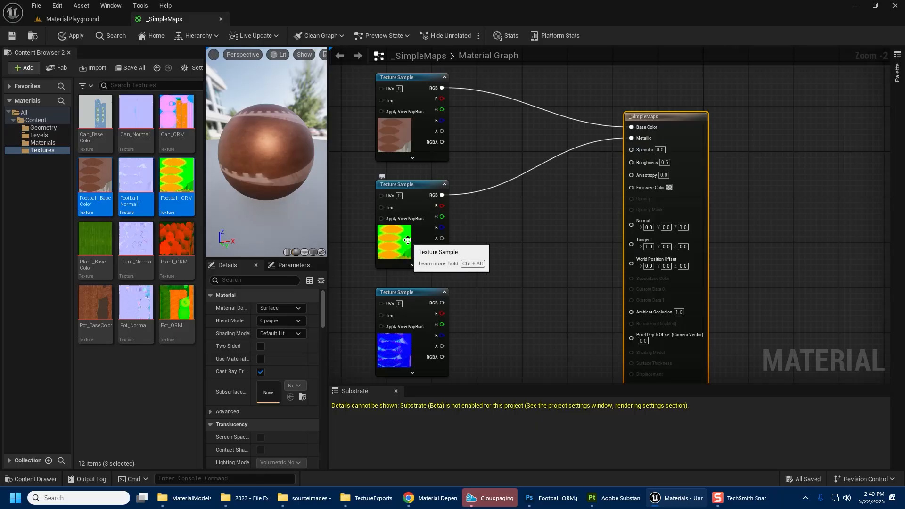
alt+click(651, 139)
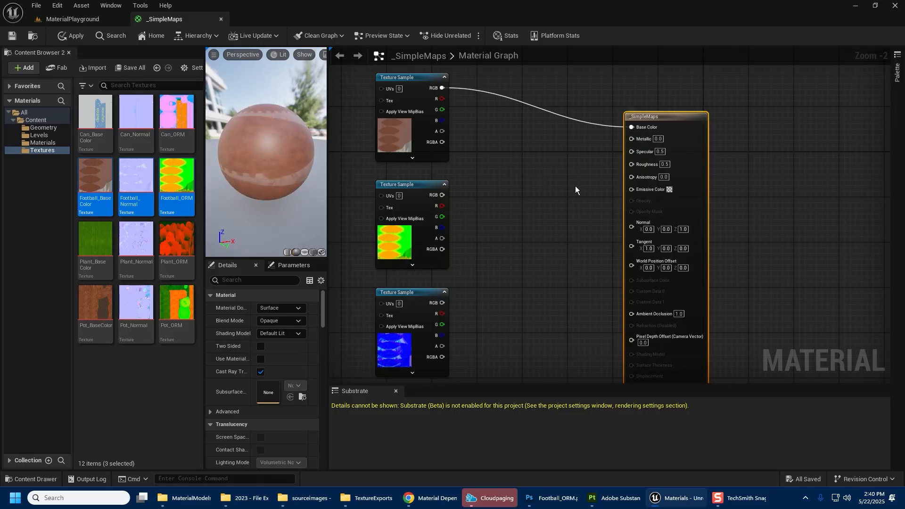
Connect the Football_ORM sample's blue channel to Metallic, green to Roughness and red to Ambient Occlusion
drag(439, 226, 632, 138)
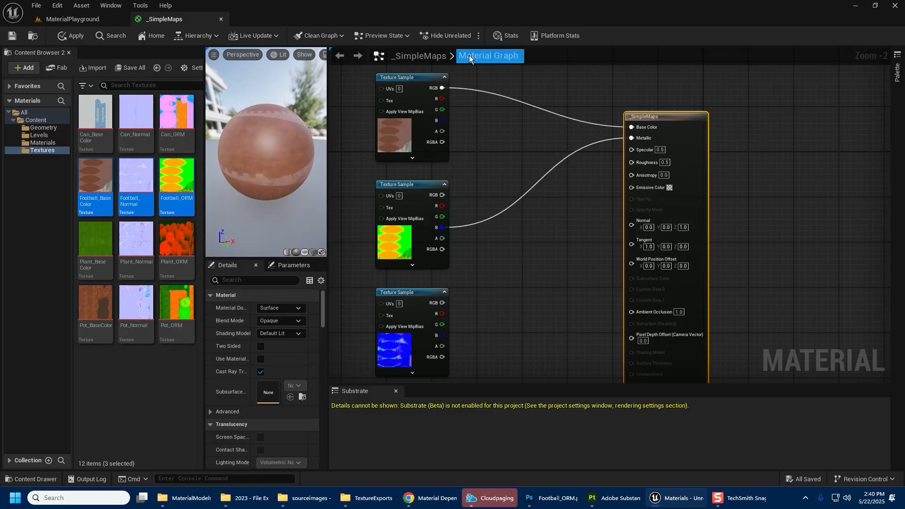
drag(442, 217, 631, 164)
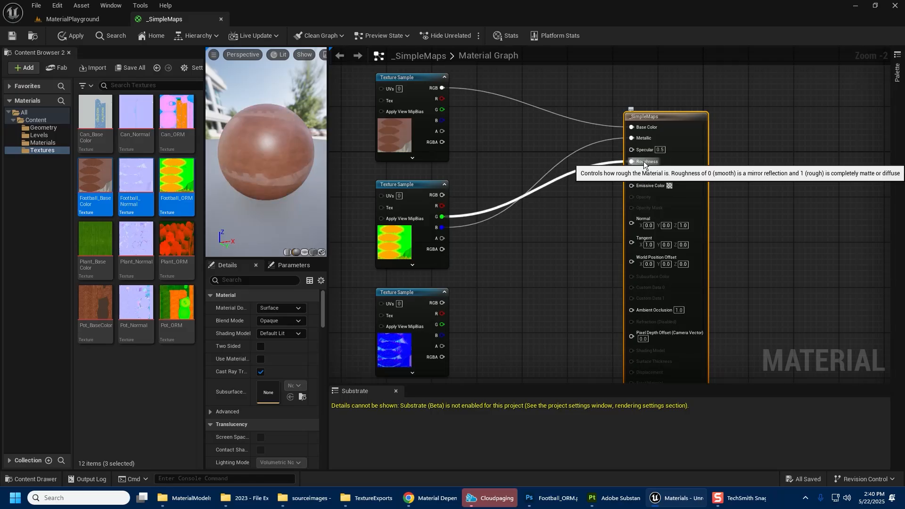
right_drag(556, 274, 536, 235)
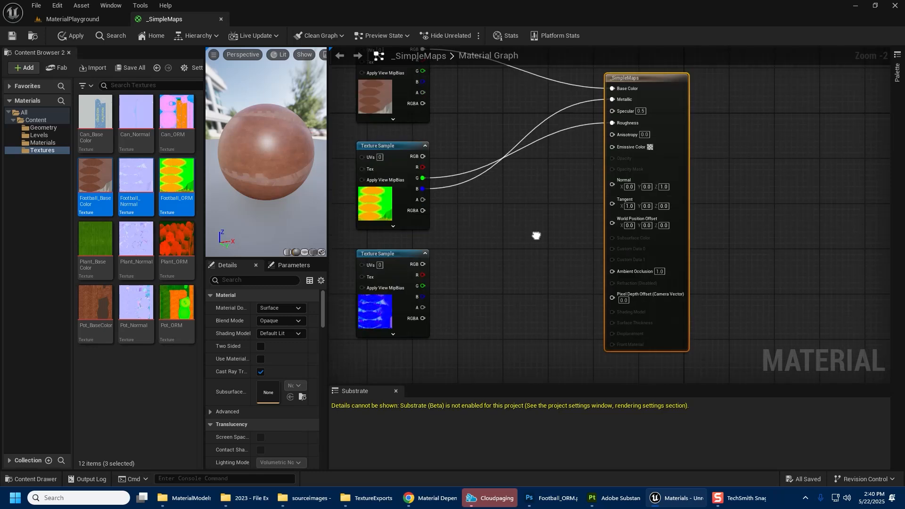
drag(424, 167, 613, 272)
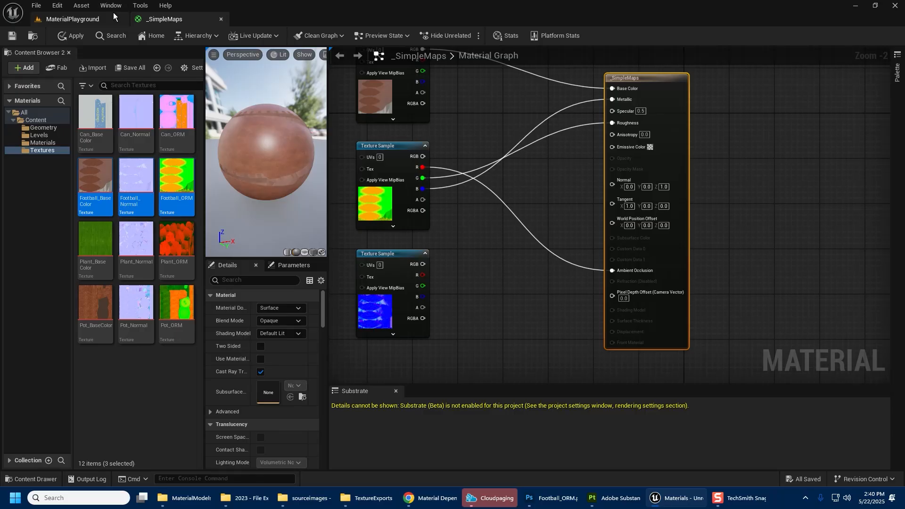
Open the Football_Normal texture and examine its compression, sRGB and advanced texture settings, including Flip Green Channel, and close it
click(98, 15)
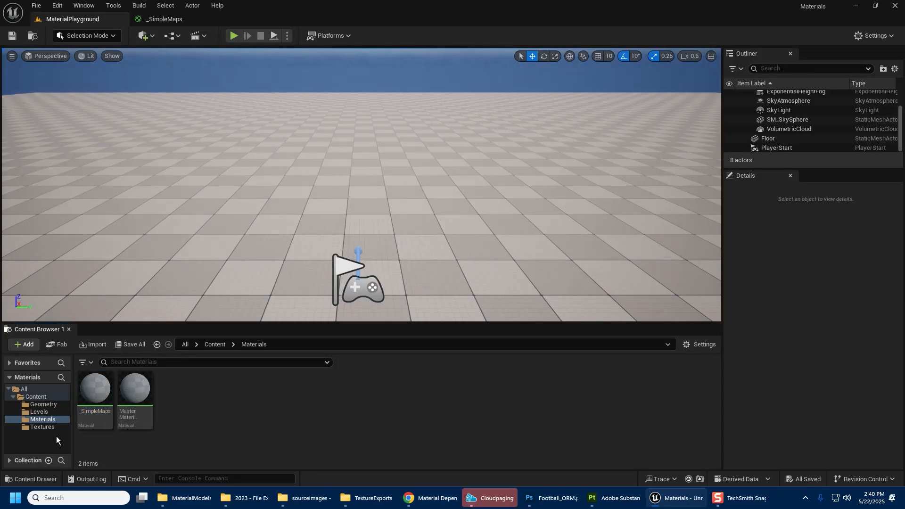
click(44, 427)
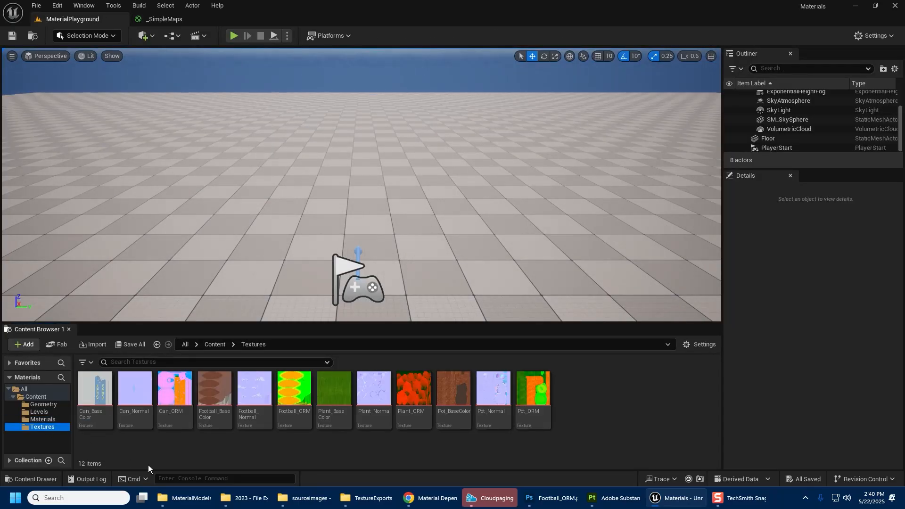
double_click(253, 394)
scroll(372, 316, down, 6)
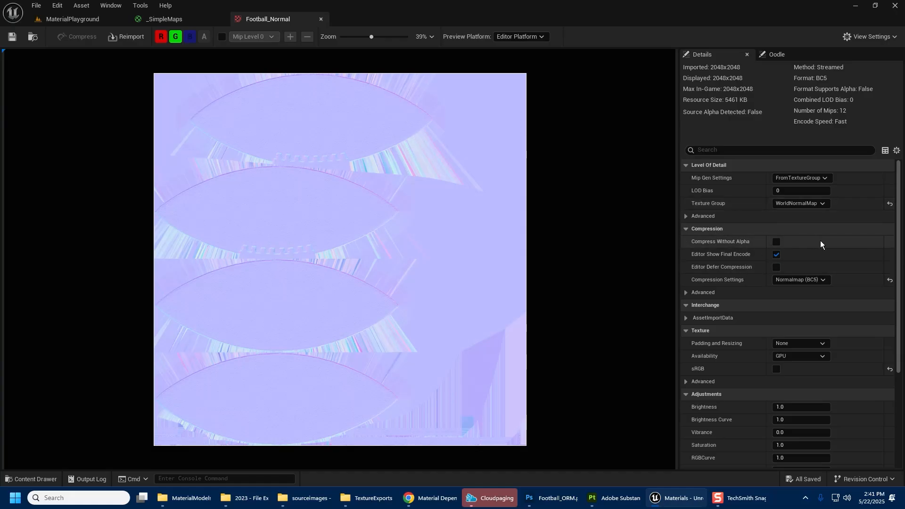
scroll(900, 210, down, 3)
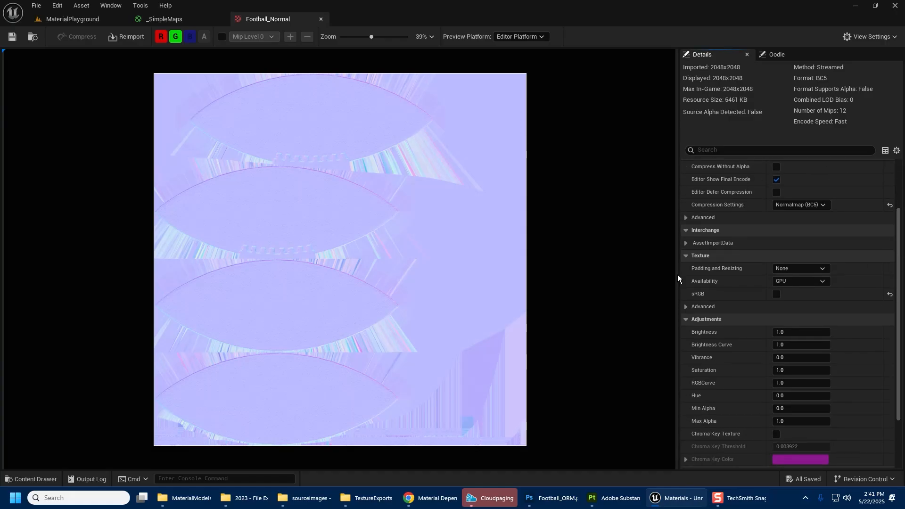
click(686, 307)
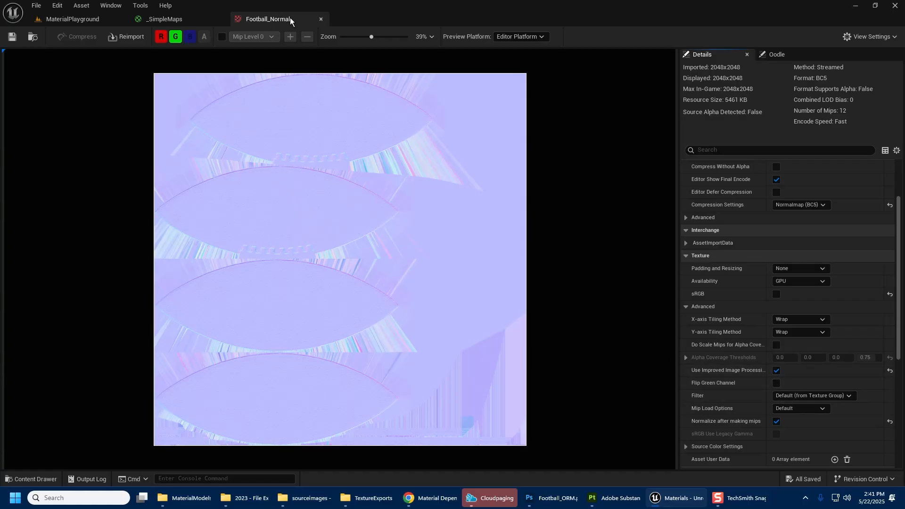
click(321, 19)
Connect the Football_Normal sample's RGB output to Normal, check the preview sphere, and save the _SimpleMaps material
drag(422, 264, 615, 182)
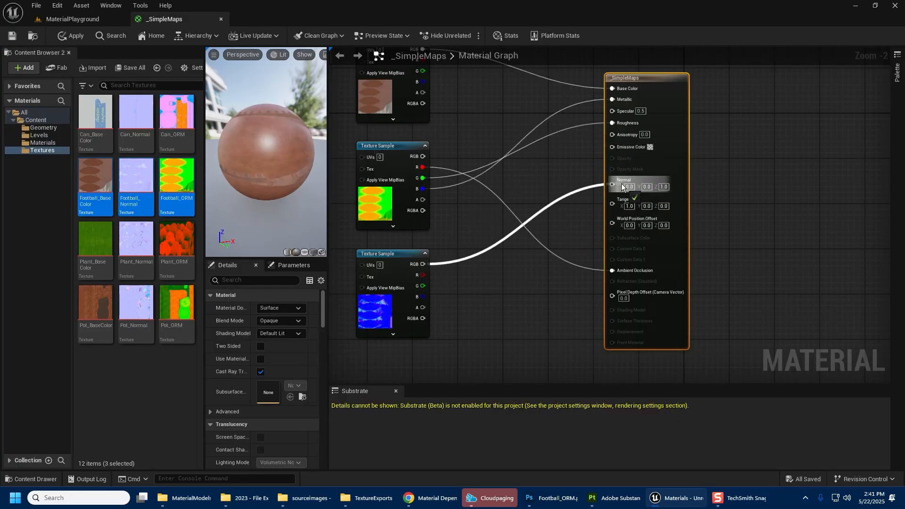
mouse_move(293, 141)
mouse_down()
mouse_move(236, 141)
mouse_move(288, 146)
mouse_up()
right_drag(288, 147, 287, 174)
drag(288, 174, 240, 158)
right_drag(240, 158, 240, 129)
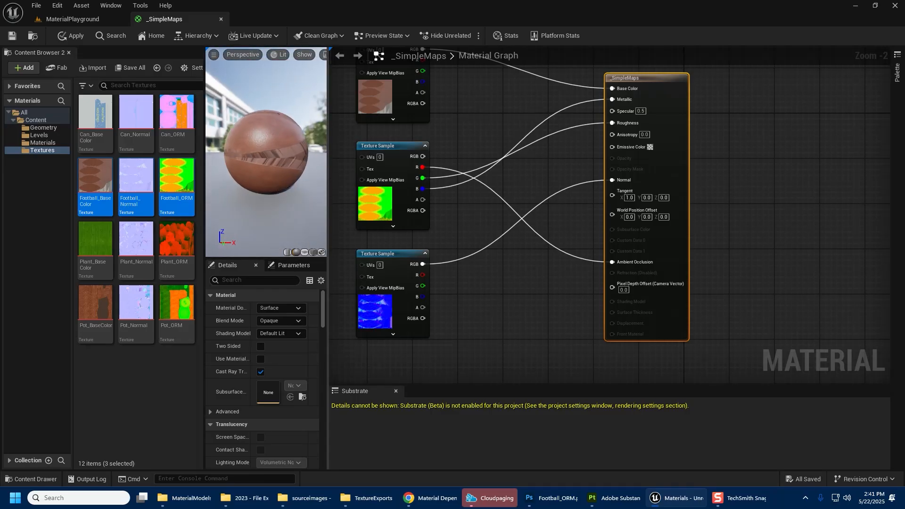
click(12, 36)
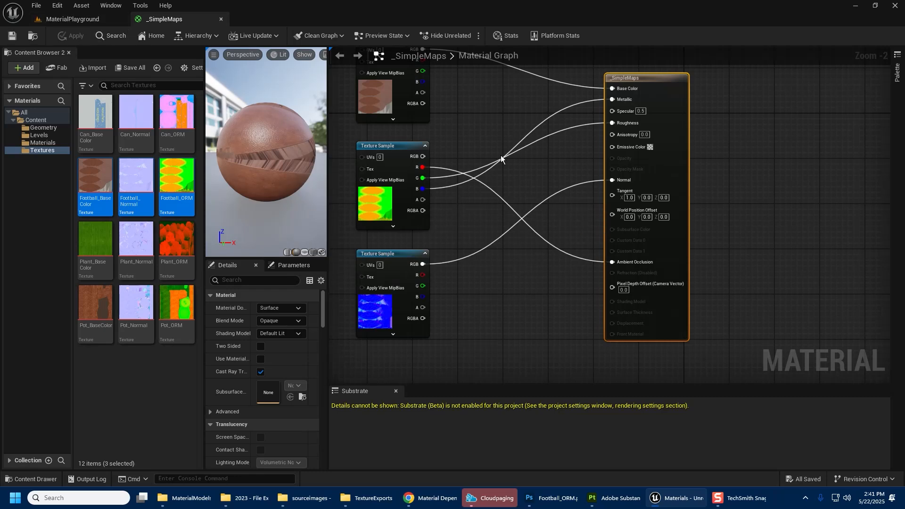
right_drag(510, 175, 517, 194)
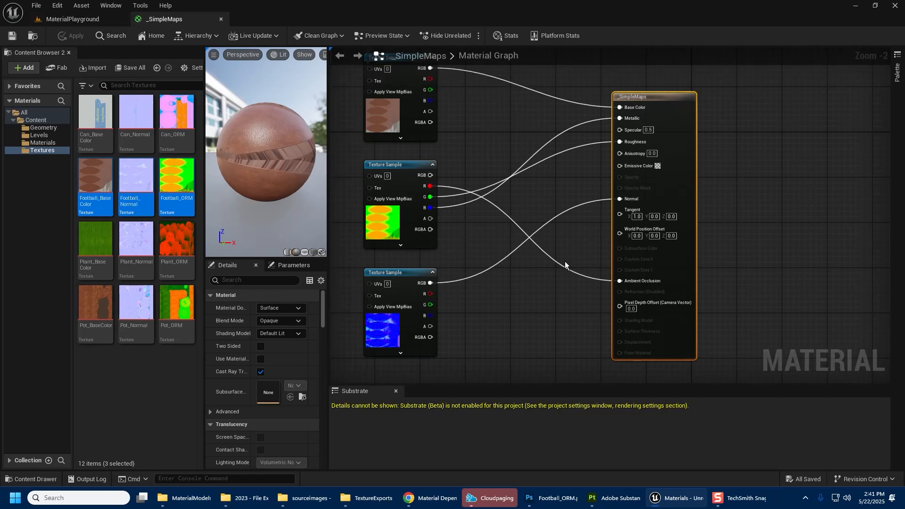
click(81, 19)
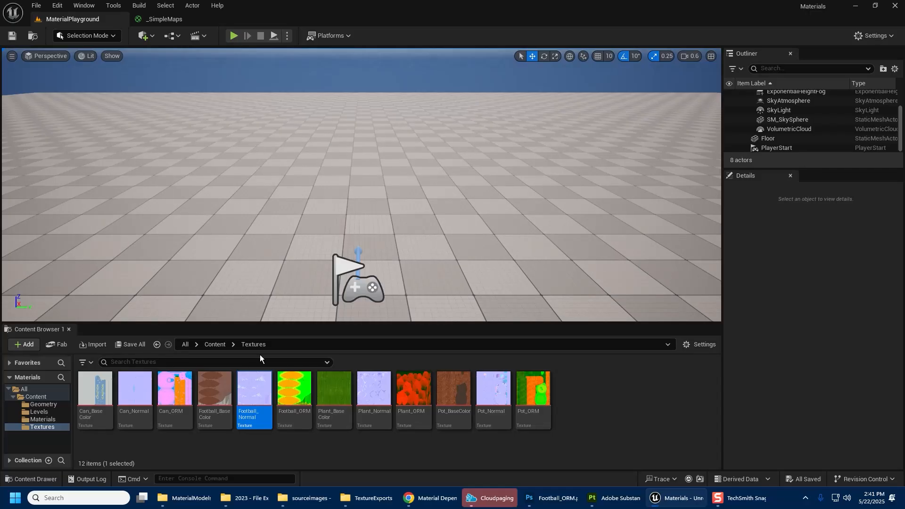
click(47, 404)
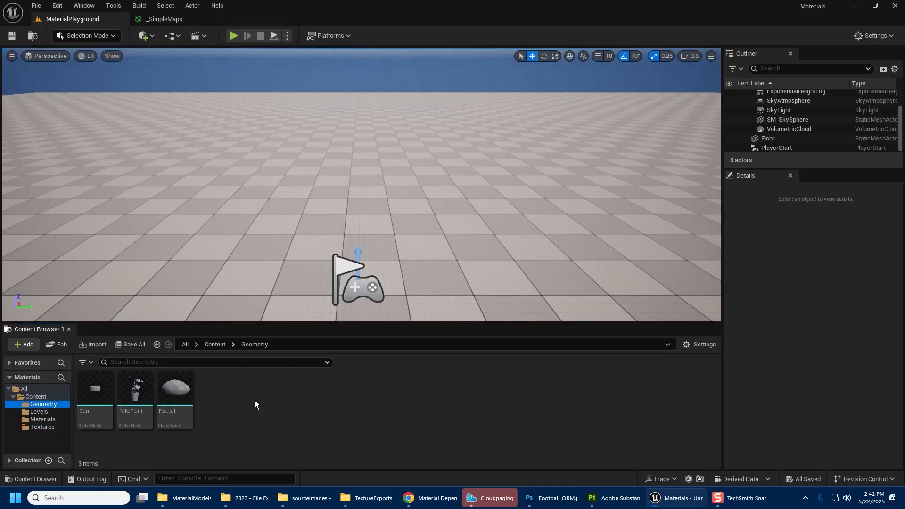
drag(174, 389, 293, 250)
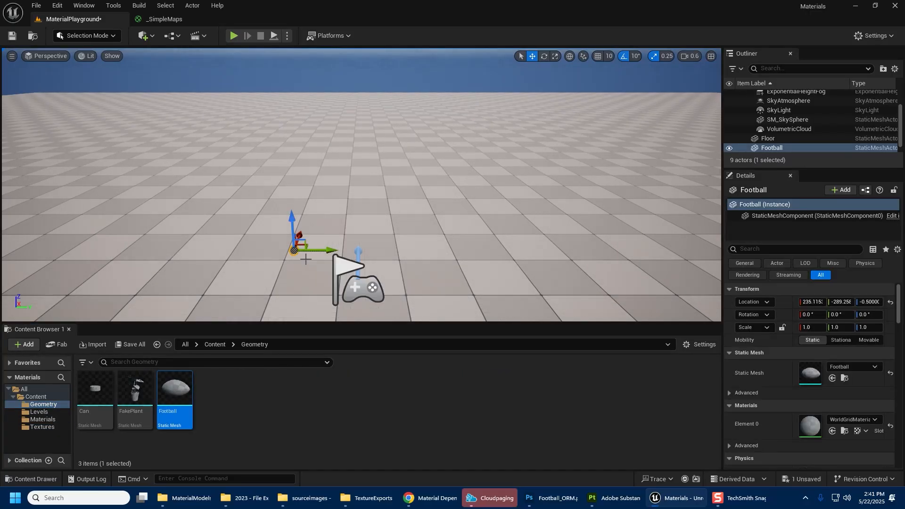
drag(291, 219, 290, 192)
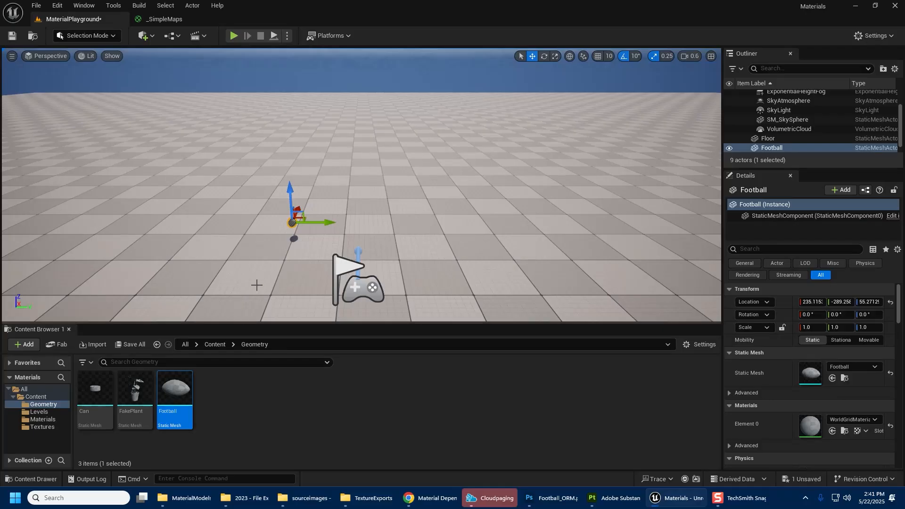
key(Delete)
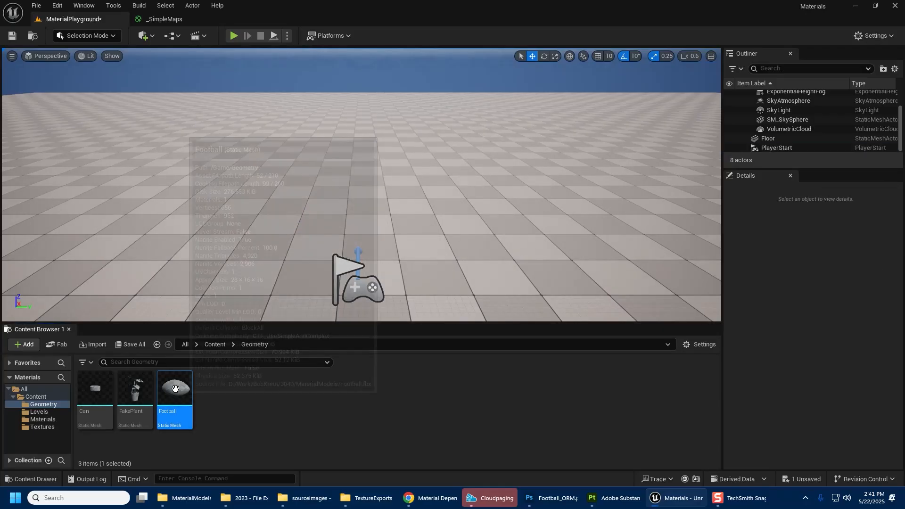
Open the Football static mesh, assign the _SimpleMaps material to its Element 0 slot, and save the mesh
double_click(174, 388)
key(w)
right_drag(333, 258, 307, 288)
right_drag(399, 213, 404, 223)
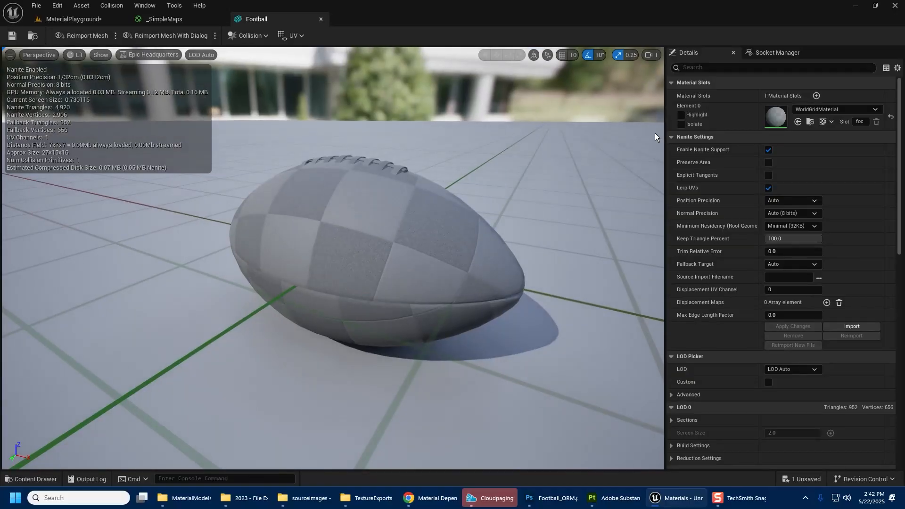
click(806, 110)
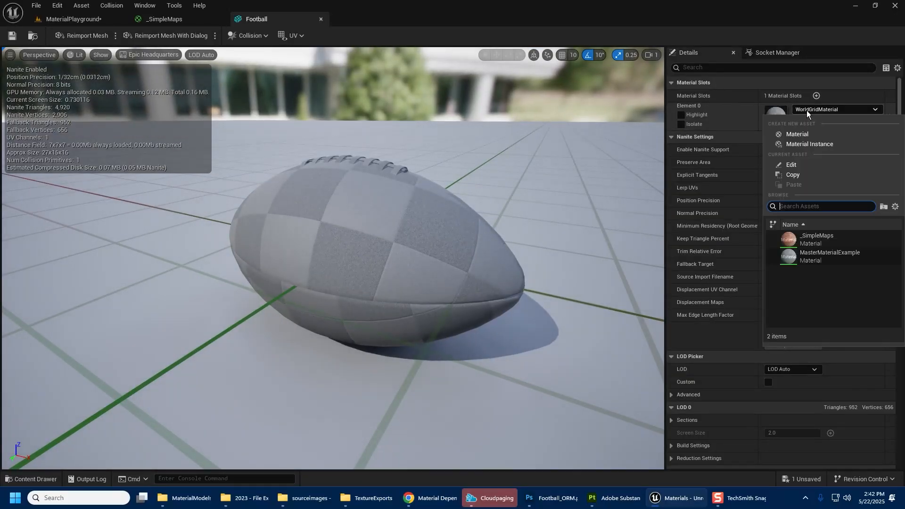
click(833, 241)
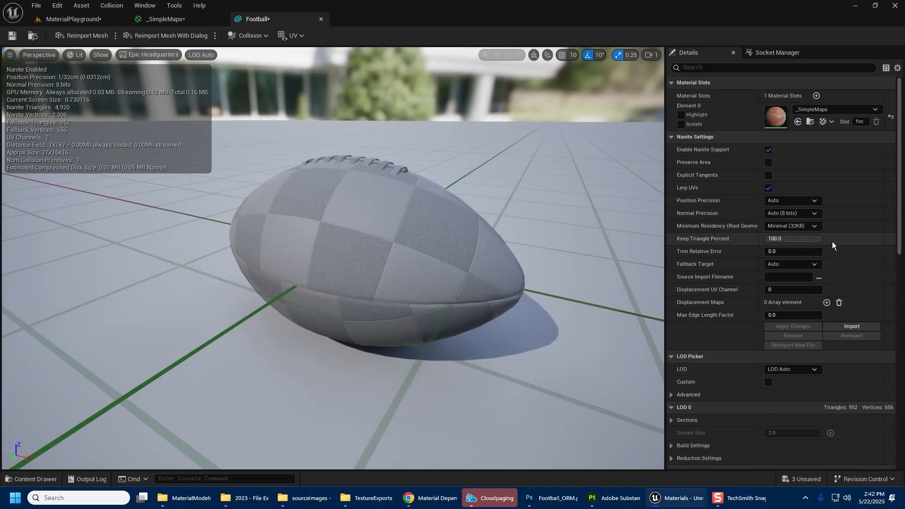
right_drag(556, 225, 576, 250)
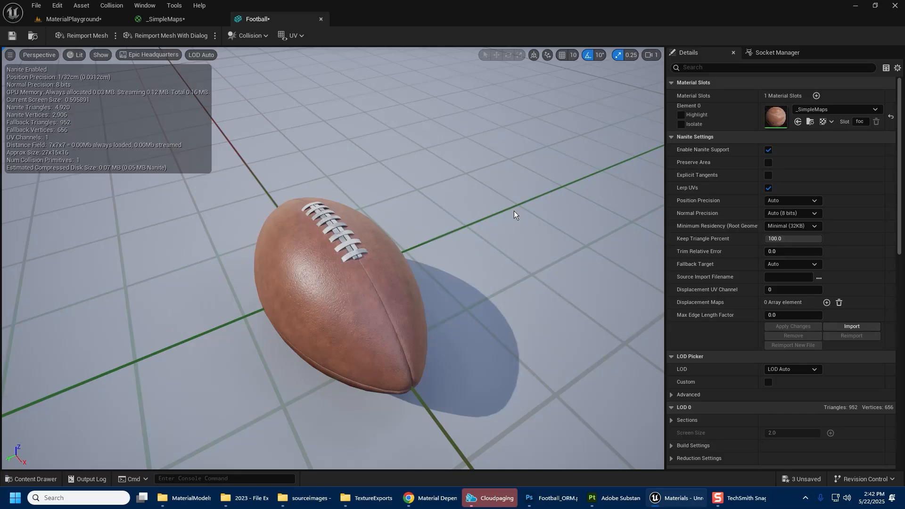
click(11, 35)
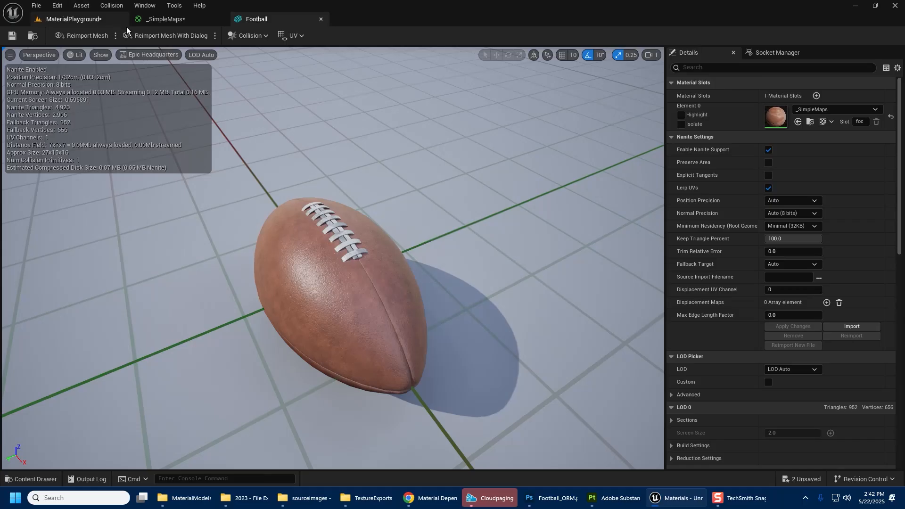
Place the FakePlant mesh on the floor of the MaterialPlayground level
click(157, 23)
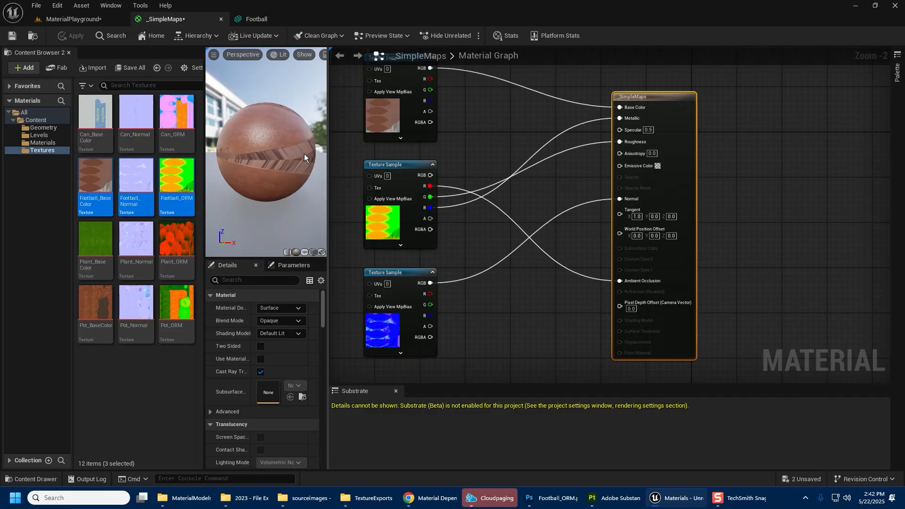
click(73, 19)
drag(139, 394, 247, 270)
Try the _SimpleMaps material from the Materials folder on both material slots of the placed FakePlant
click(50, 419)
drag(96, 395, 247, 275)
right_drag(247, 274, 200, 320)
key(w)
drag(94, 388, 448, 212)
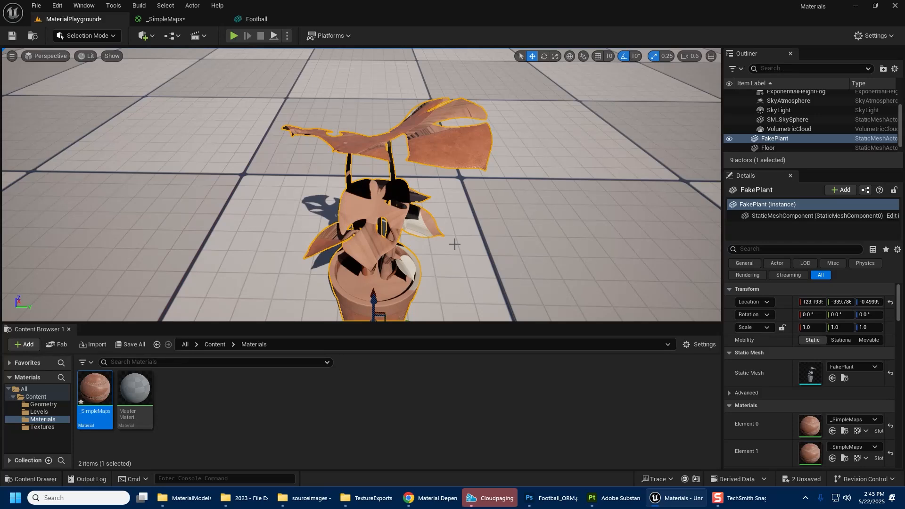
right_drag(498, 150, 539, 134)
right_drag(279, 212, 270, 214)
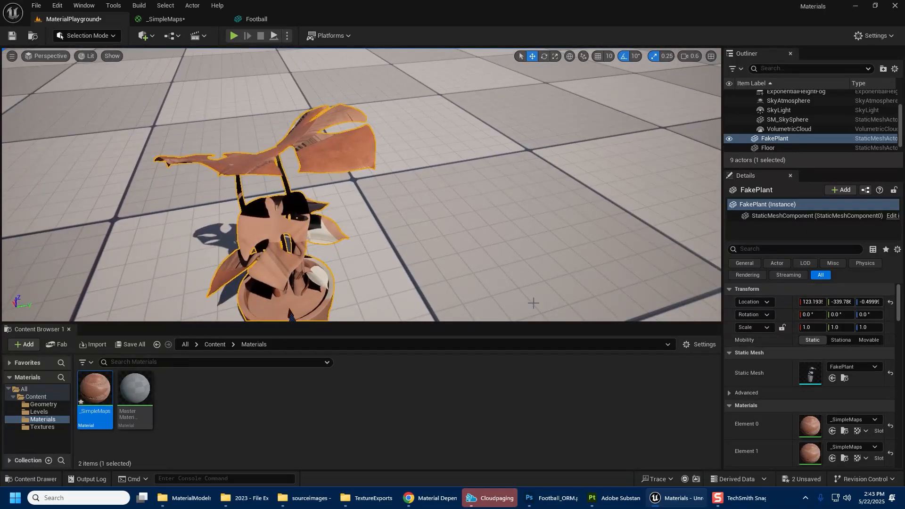
Delete the FakePlant from the level and return to the _SimpleMaps material graph
key(f)
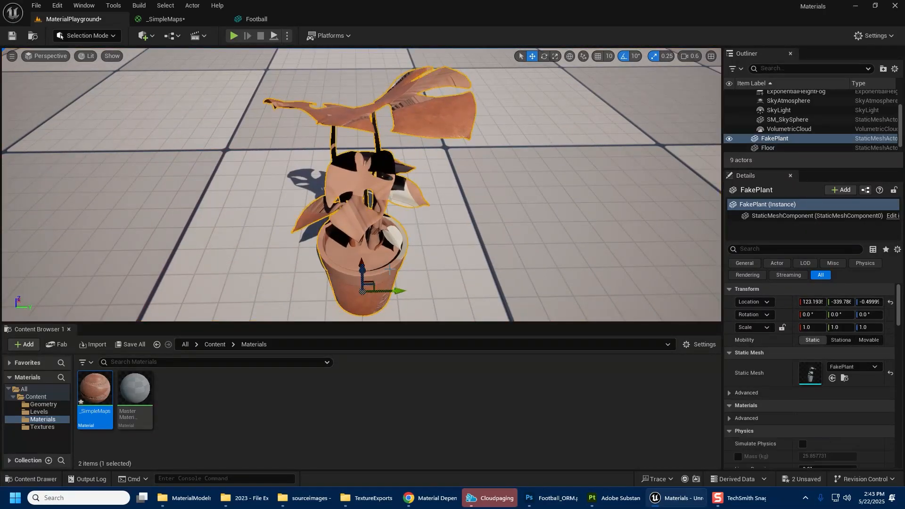
key(Delete)
click(186, 22)
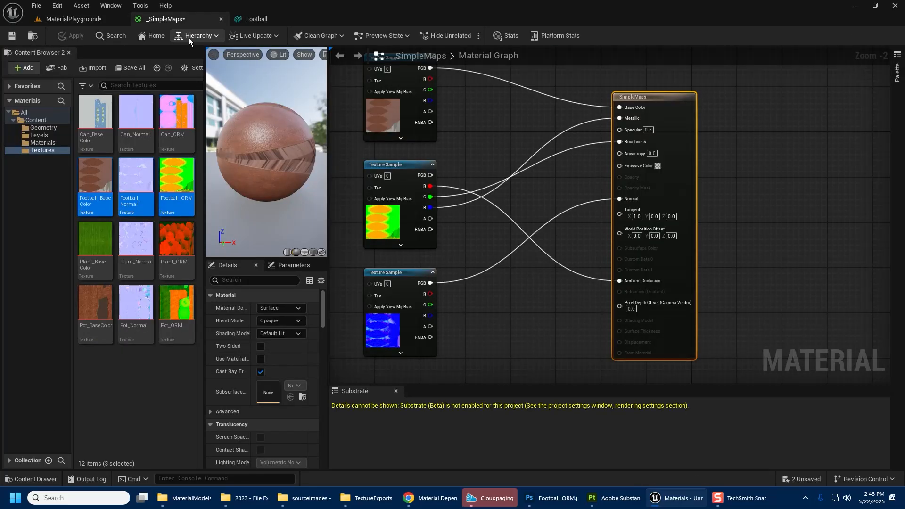